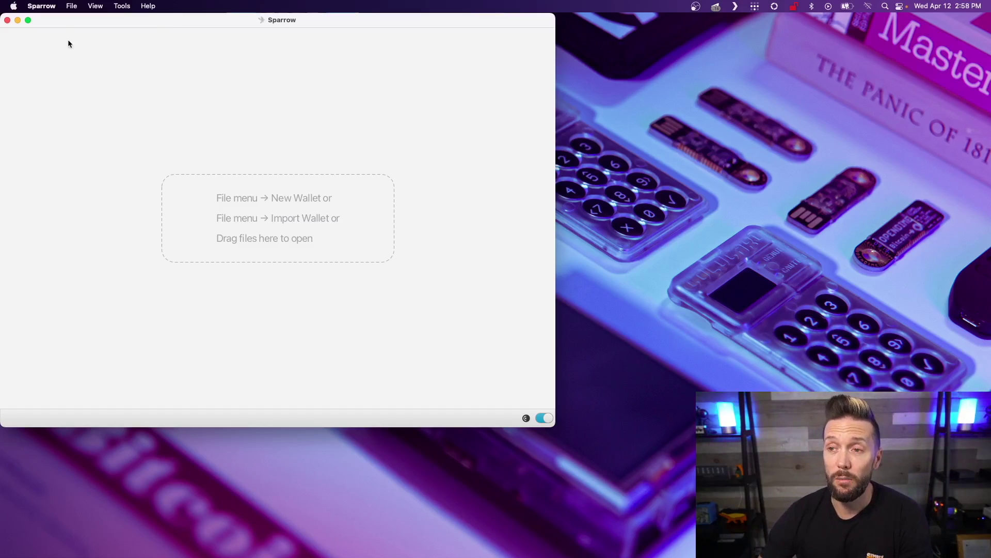
Step: Create a new wallet named 'border test' from the File menu
click(71, 6)
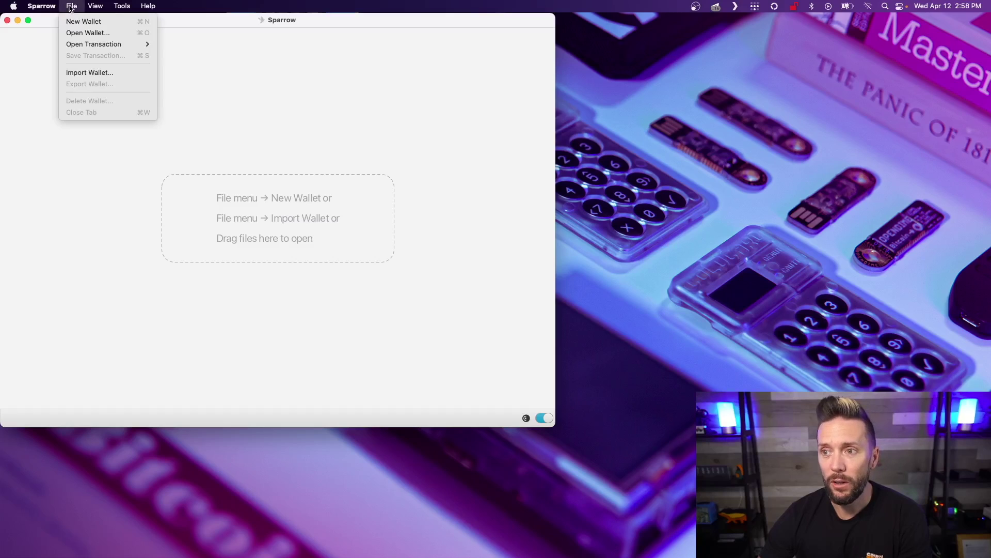
click(73, 21)
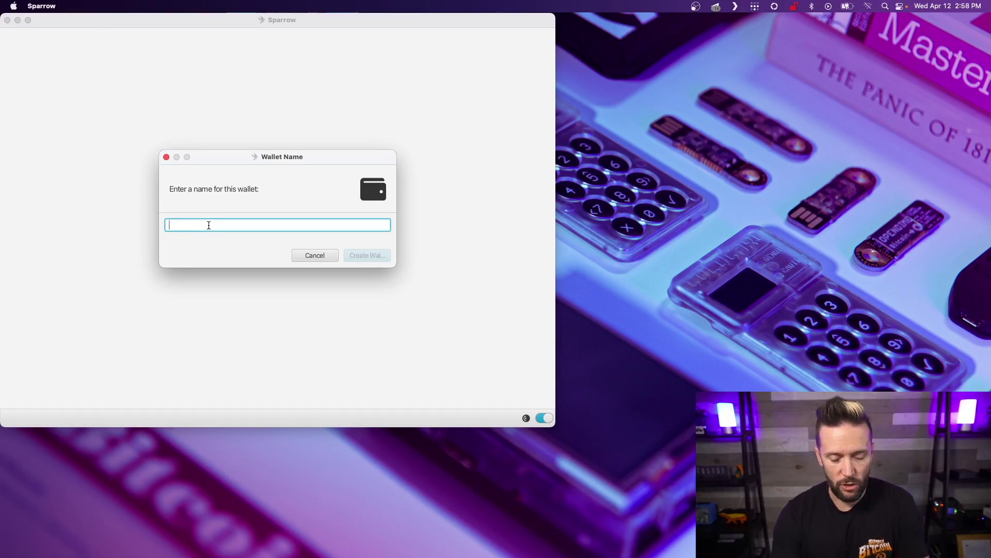
text(border test)
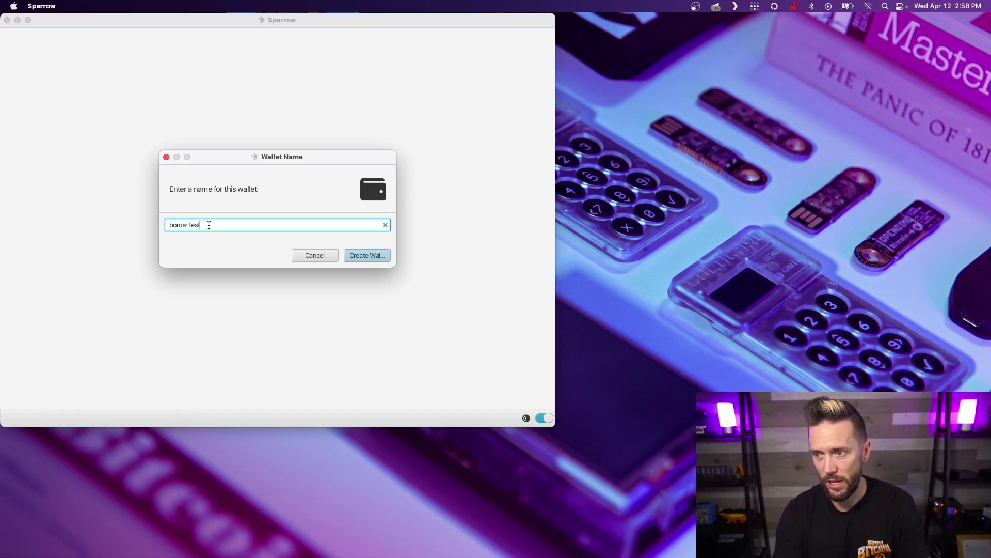
click(358, 256)
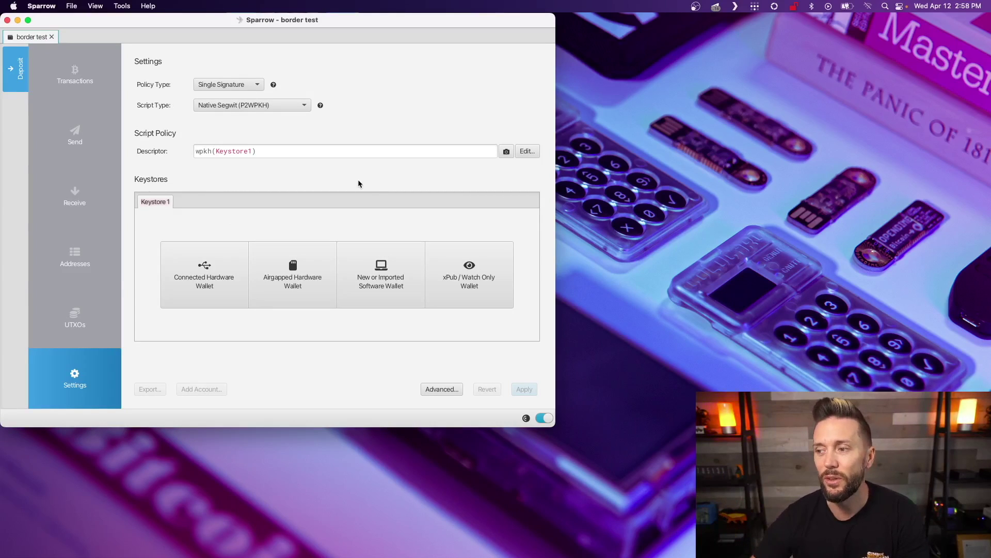
Step: Add a new software keystore and switch its seed entry to Border Wallets Grid
click(389, 283)
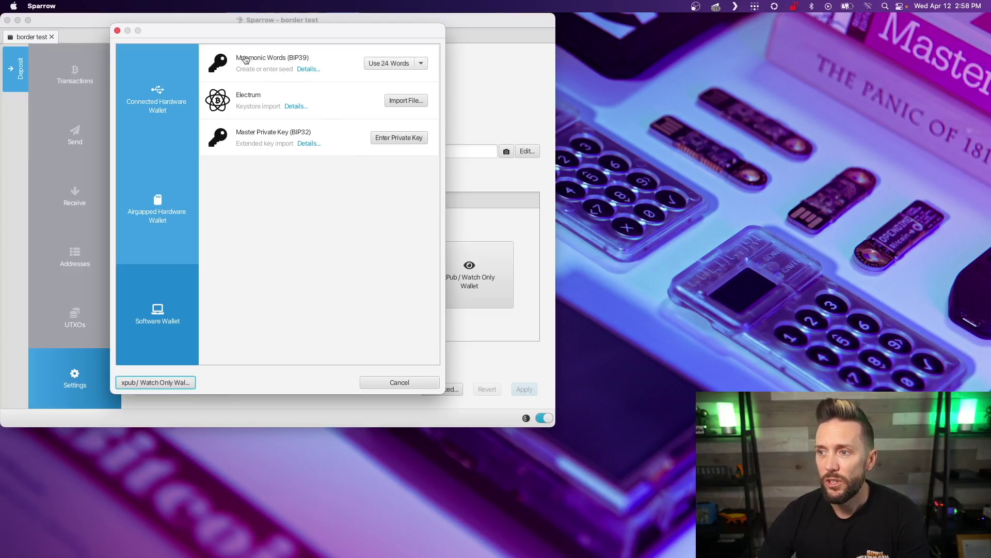
click(422, 64)
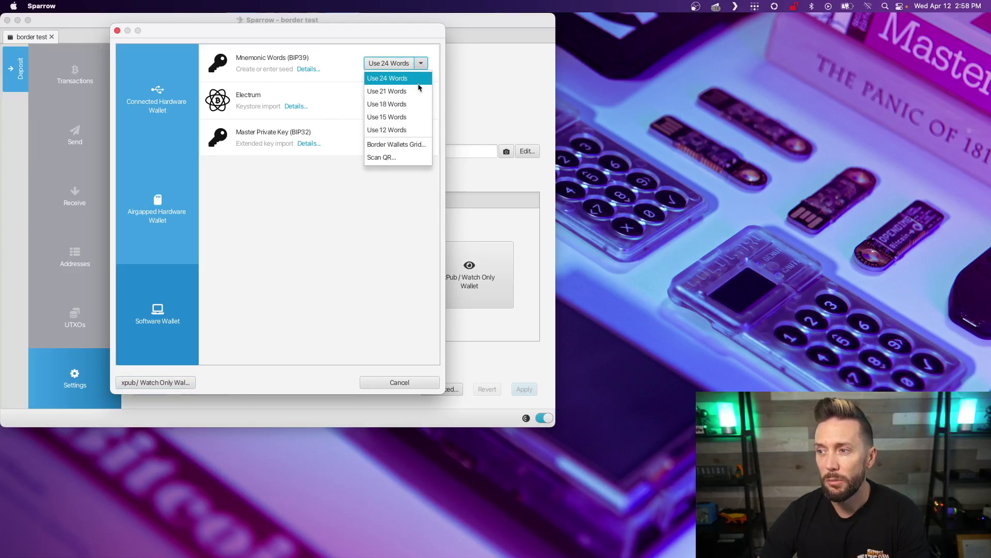
click(392, 146)
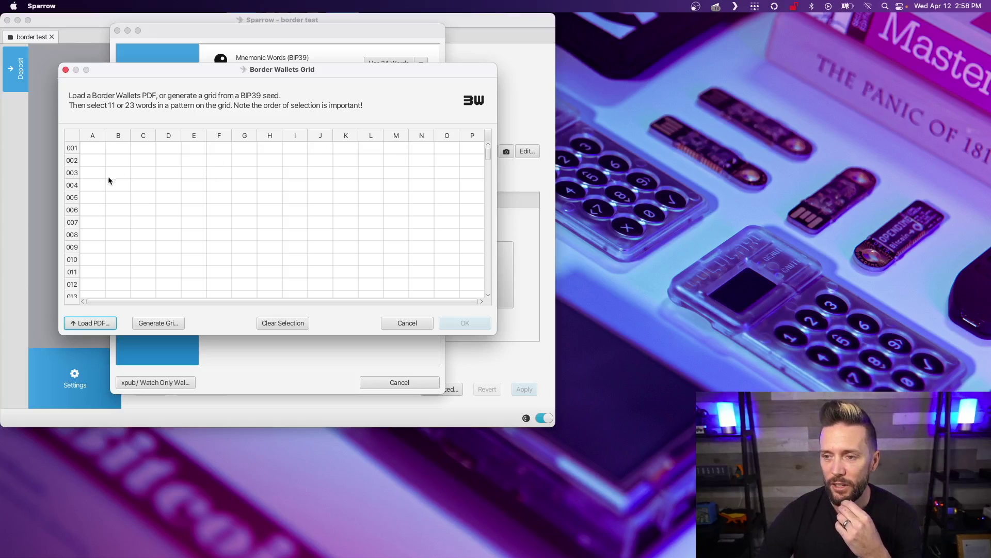
Step: Inspect the empty Border Wallets grid, then open the 12-word seed entry for generating a grid
scroll(330, 220, down, 3)
scroll(329, 220, down, 5)
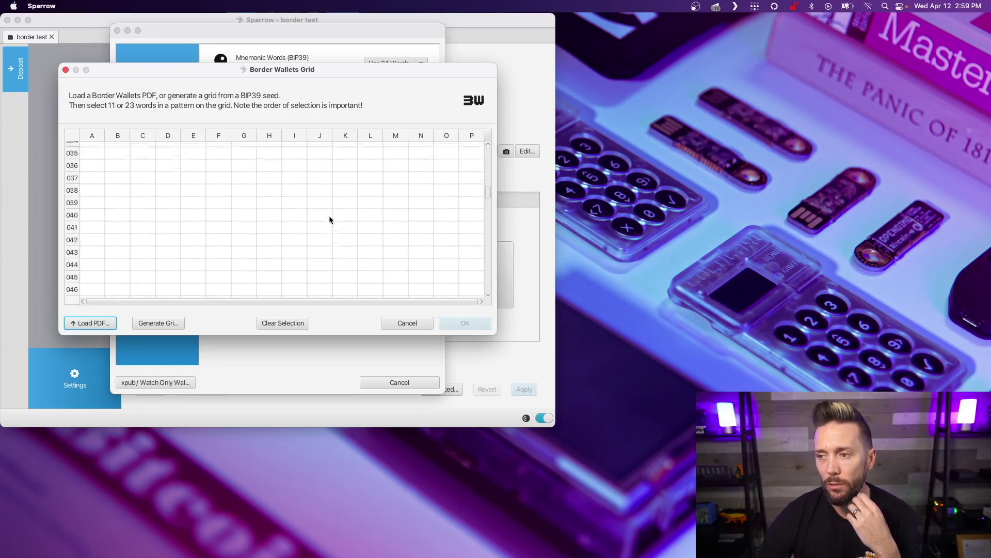
scroll(330, 220, up, 8)
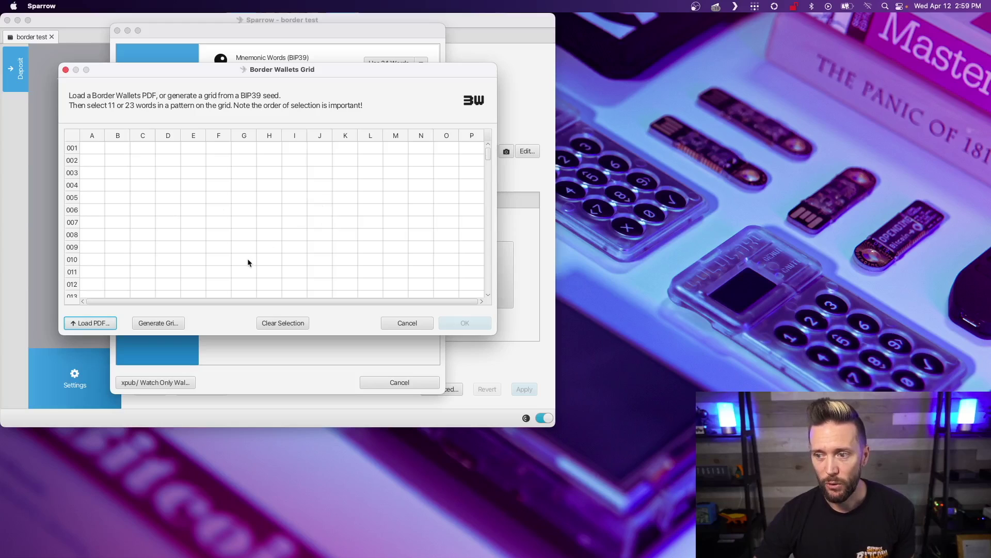
click(151, 324)
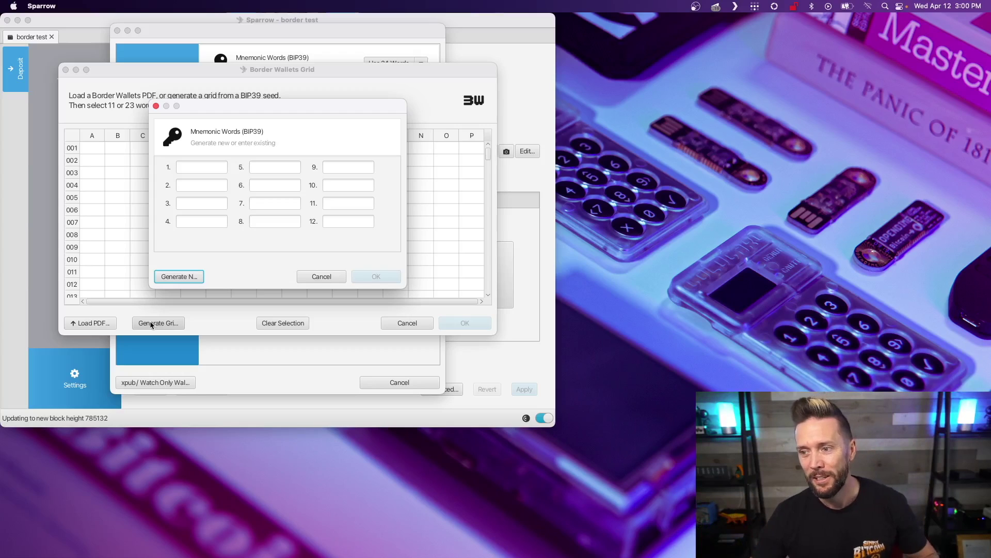
Step: Generate a fresh 12-word seed and screenshot the words
click(184, 277)
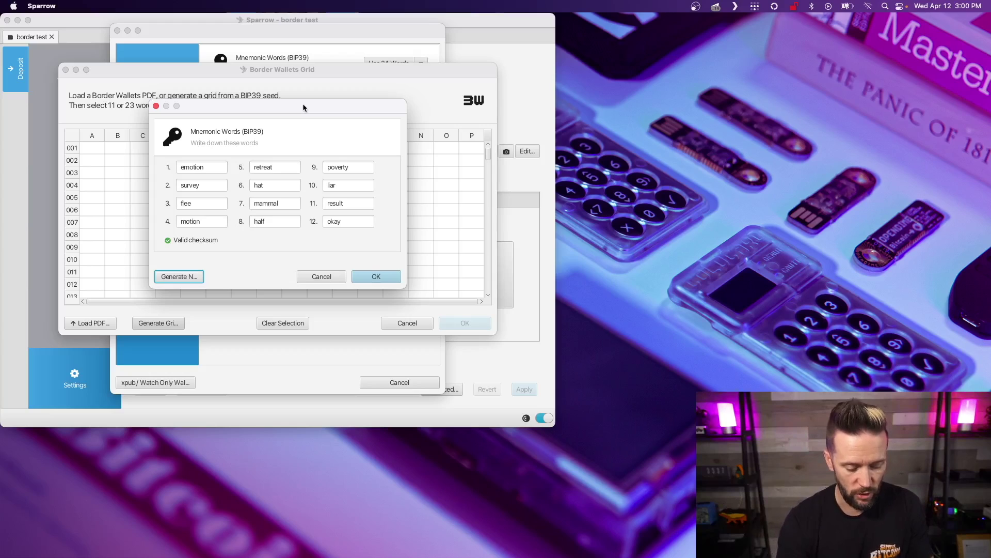
key(super+shift+4)
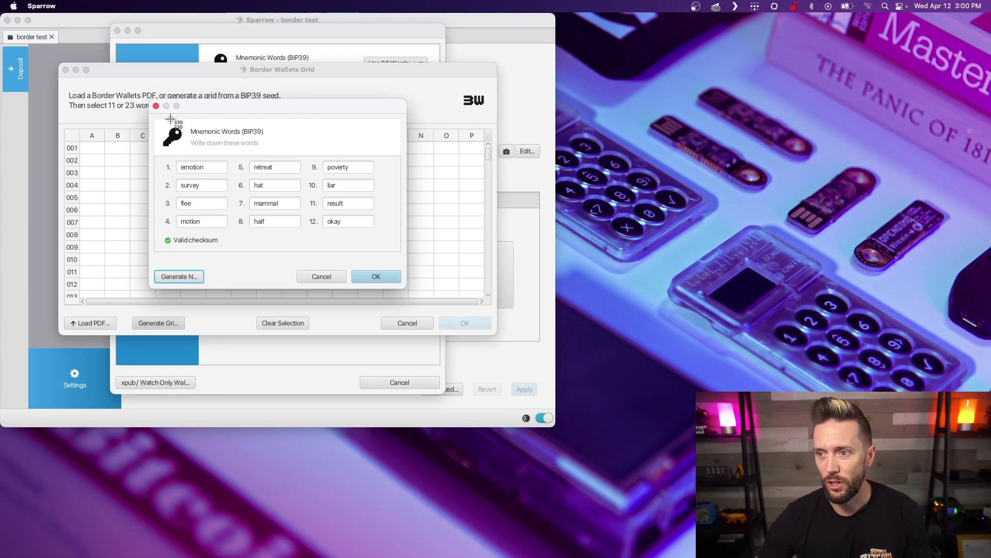
drag(153, 118, 403, 254)
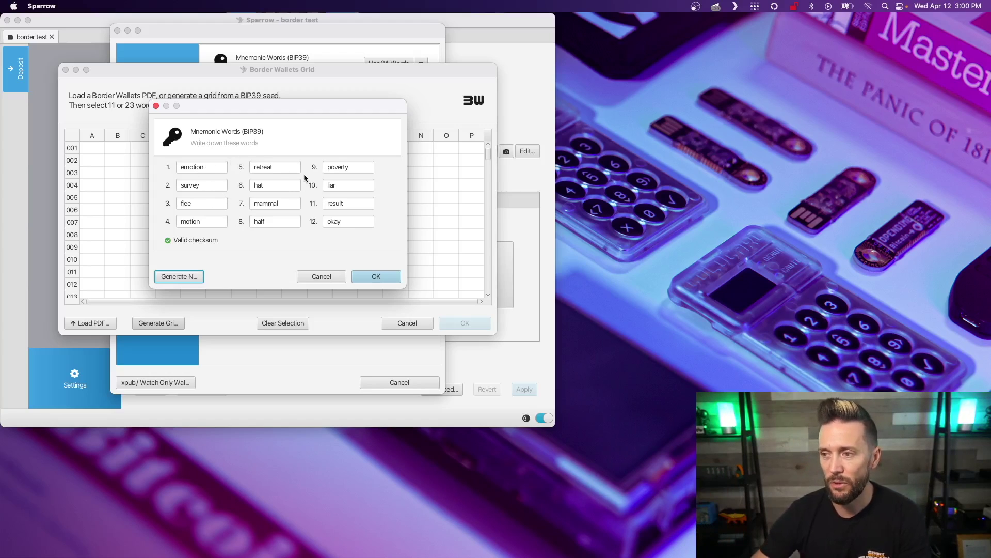
Step: Build the word grid from the seed and save the grid PDF to the Desktop
click(375, 275)
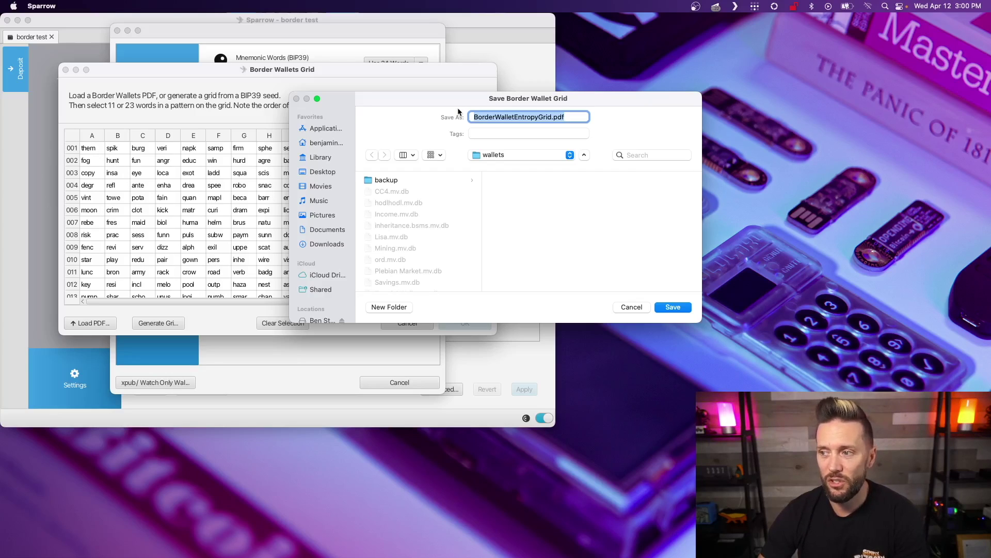
click(326, 172)
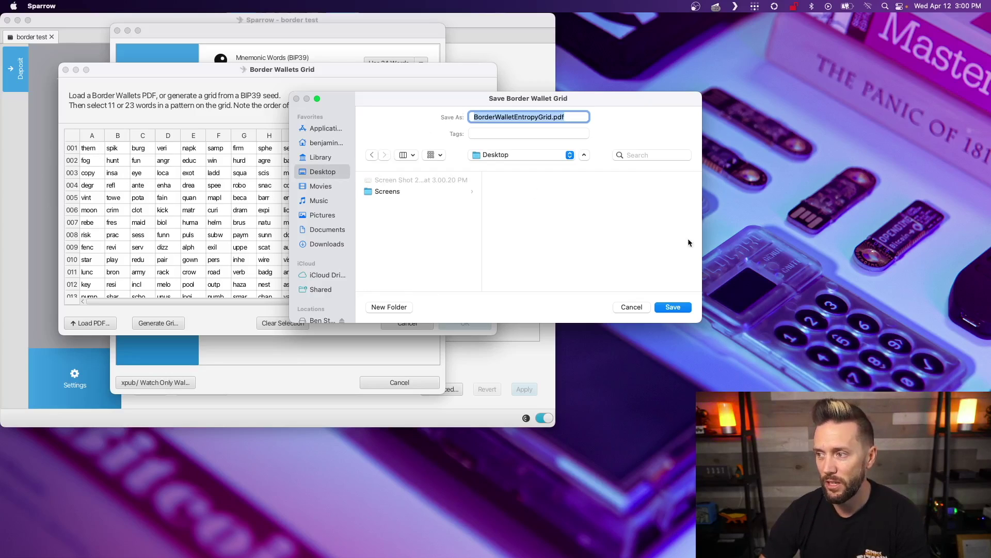
click(673, 307)
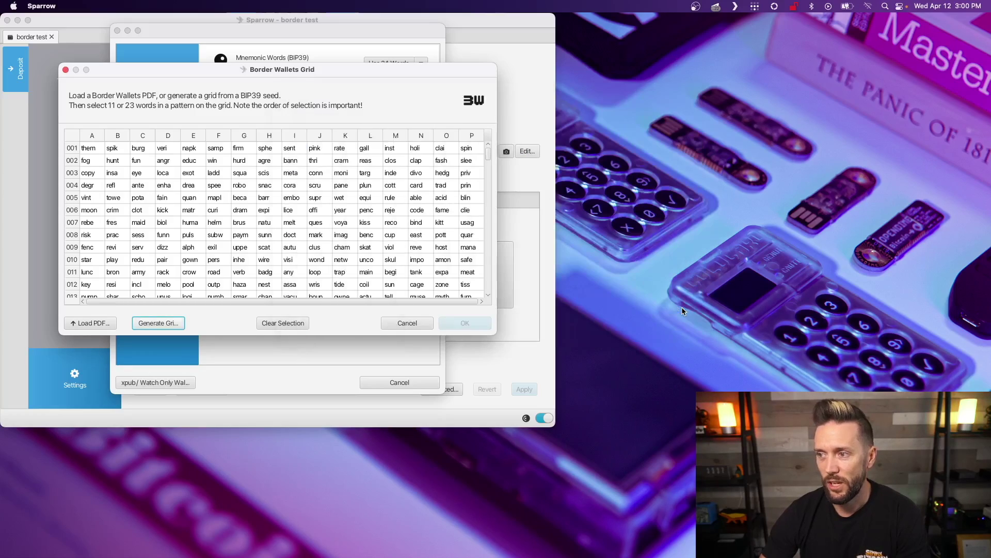
scroll(354, 253, down, 15)
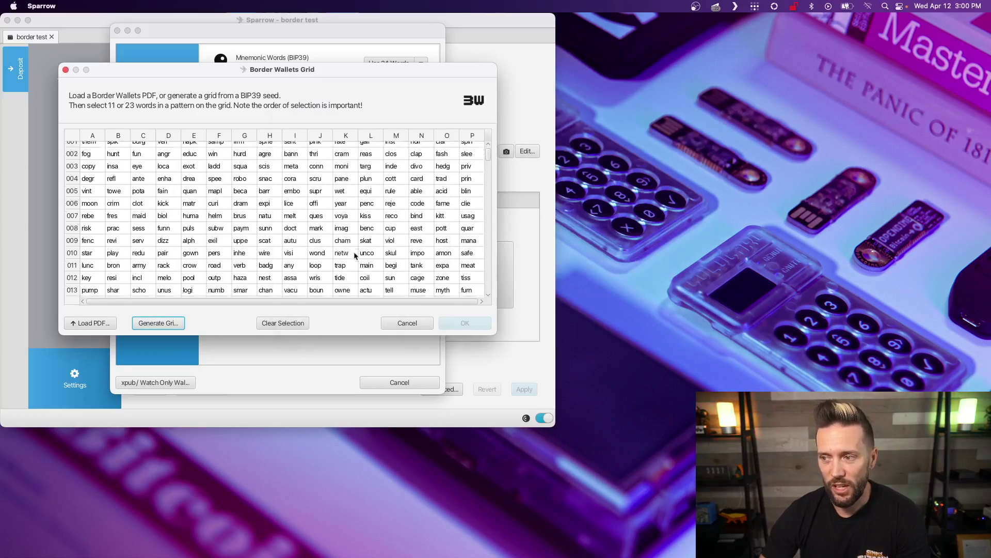
scroll(355, 252, up, 15)
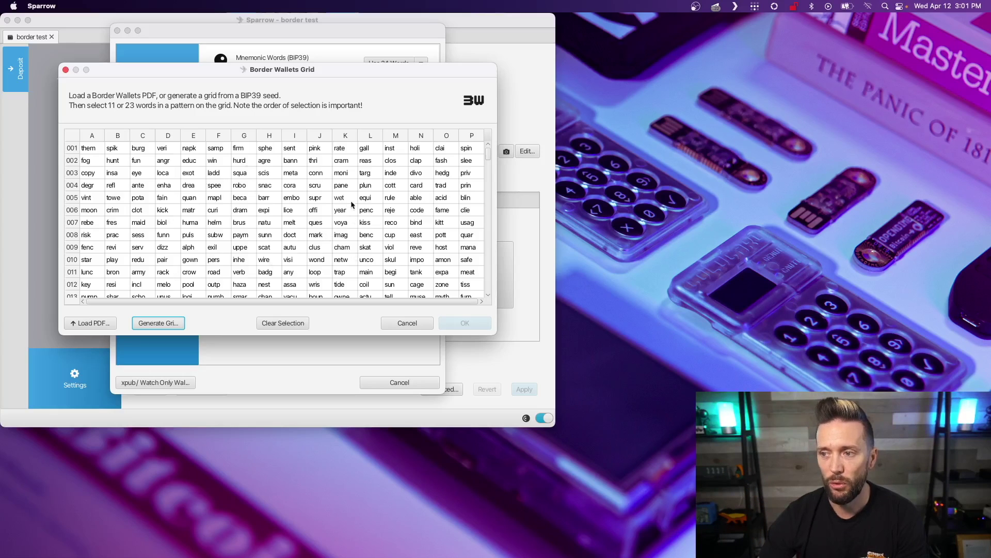
scroll(446, 223, down, 4)
scroll(446, 224, up, 4)
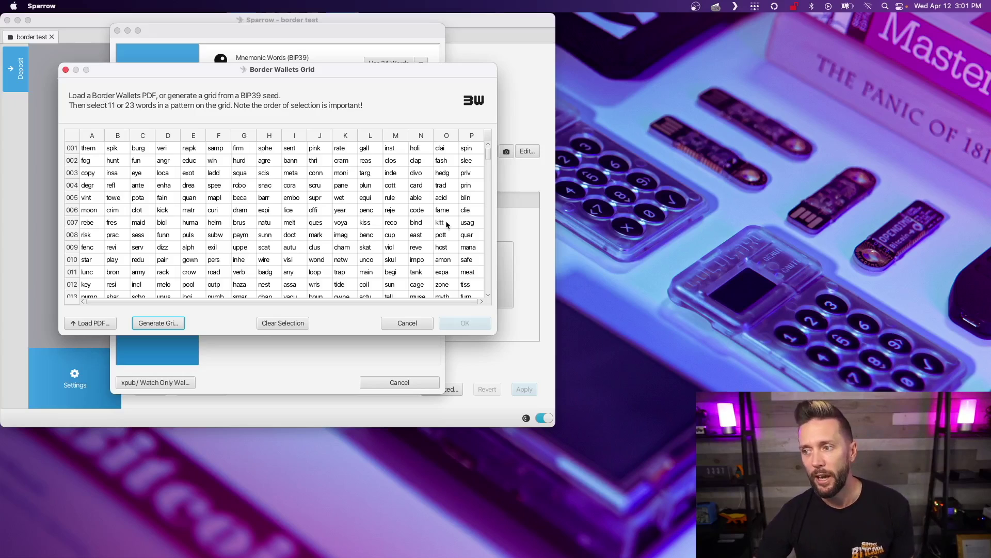
scroll(309, 227, down, 2)
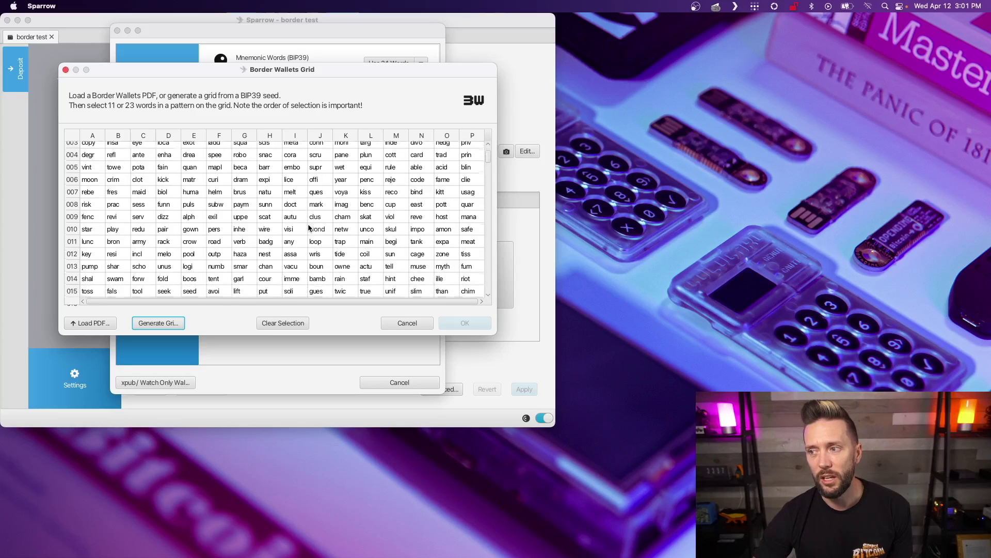
scroll(309, 227, up, 2)
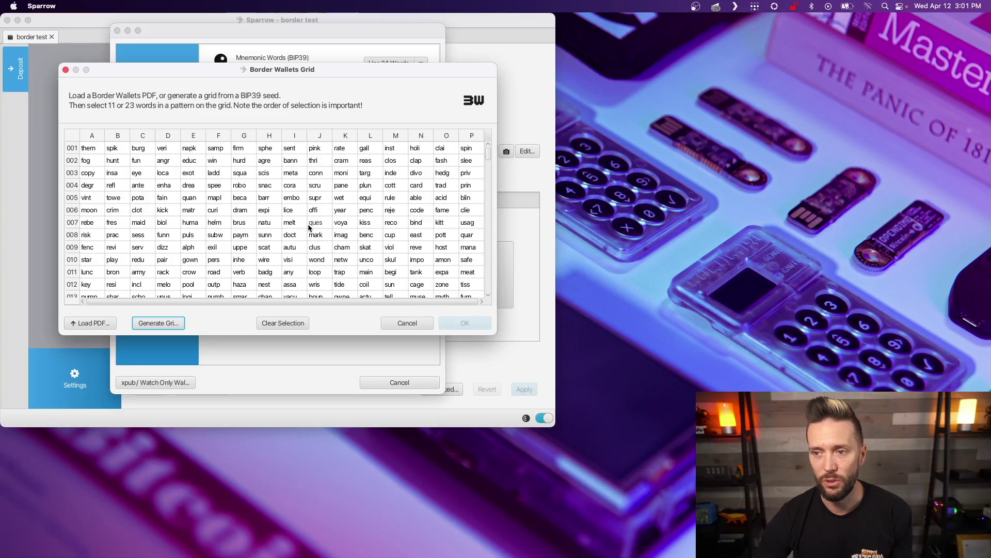
scroll(370, 219, down, 6)
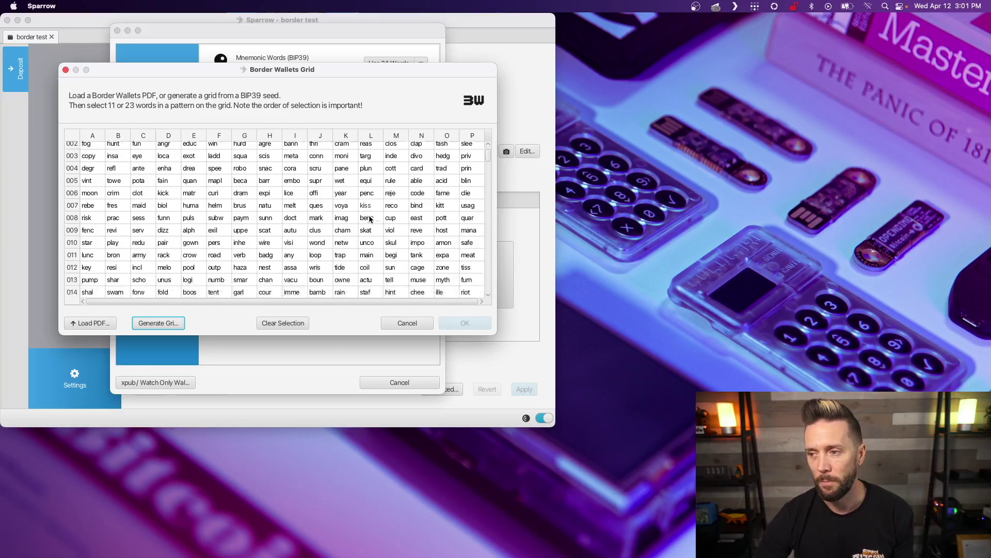
scroll(370, 219, up, 7)
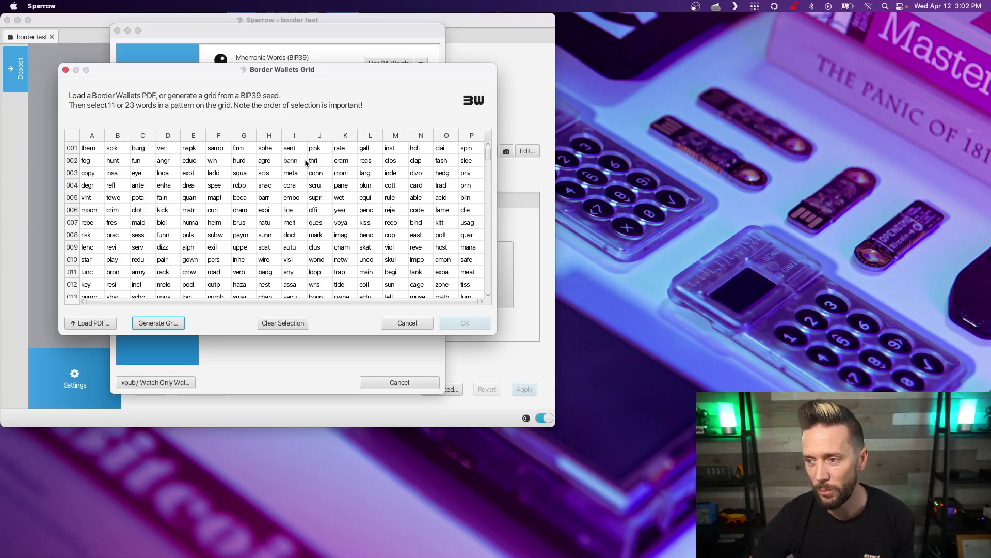
Step: Select an 11-word pattern from them in A001 through vint in A005
click(89, 151)
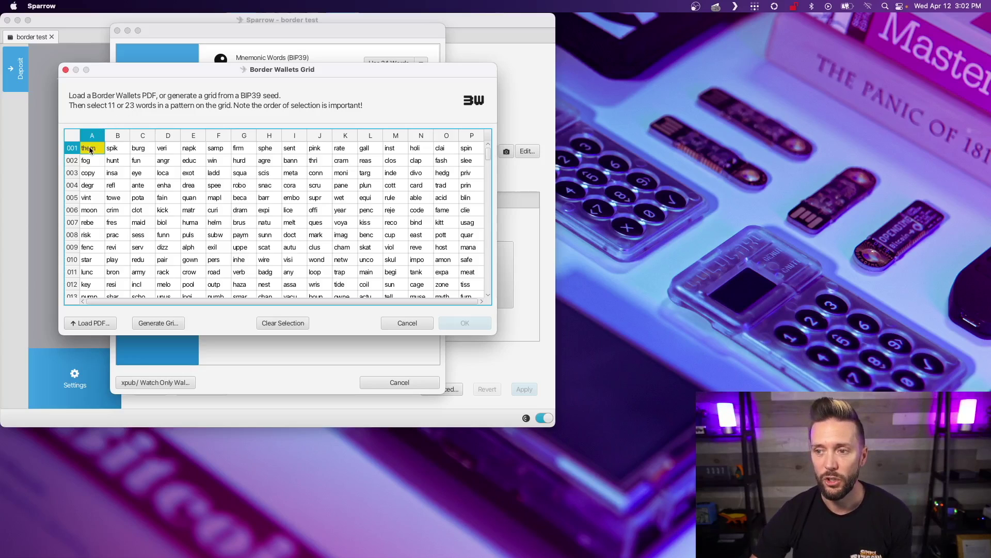
click(114, 149)
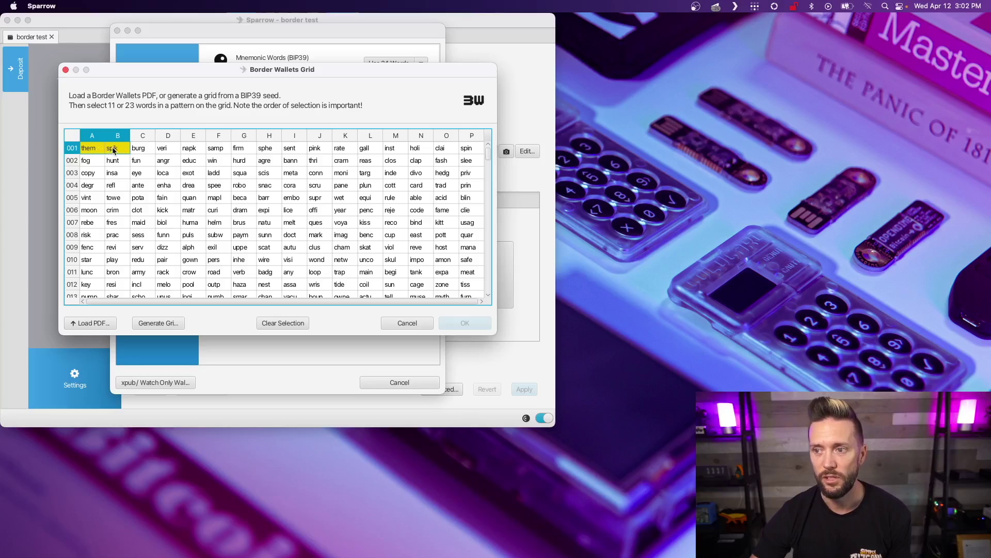
click(140, 150)
click(163, 150)
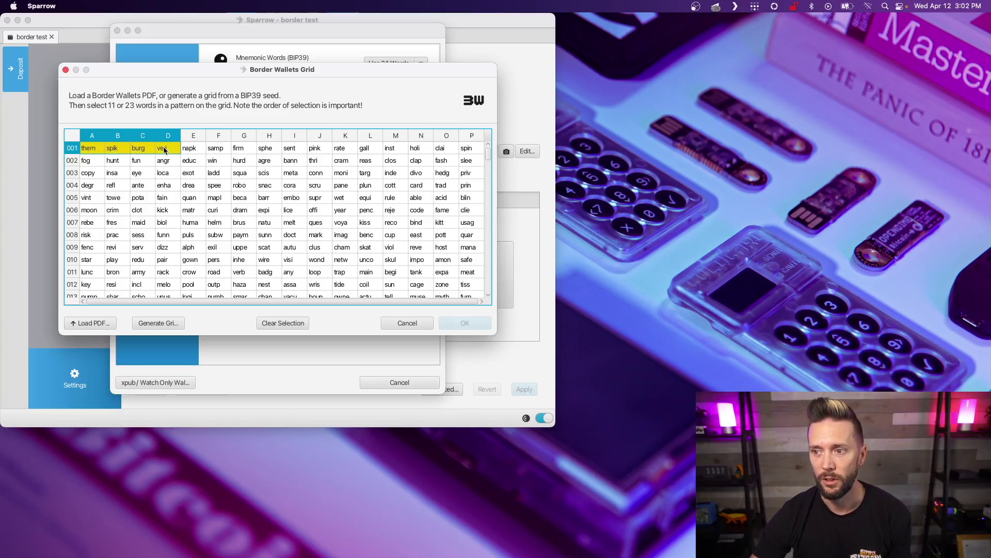
click(166, 162)
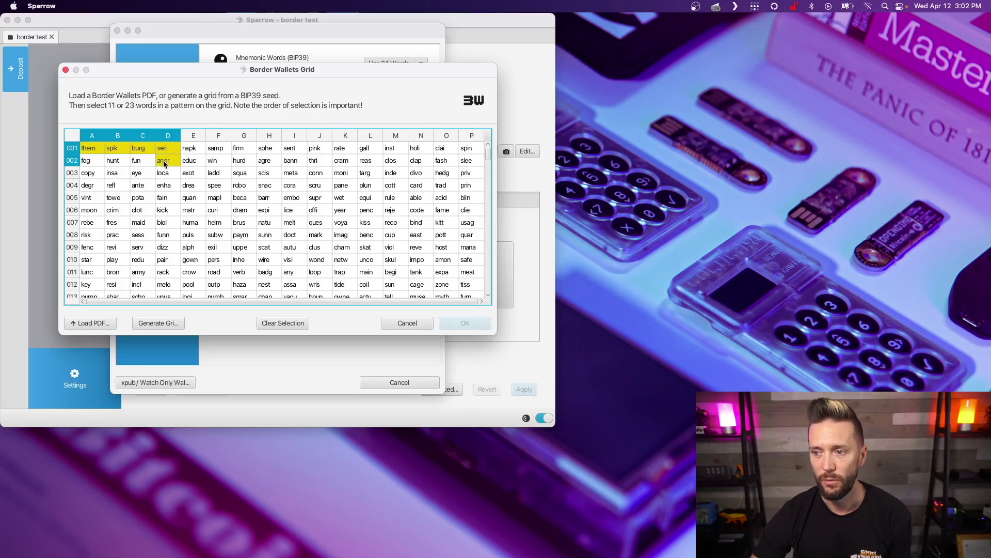
click(163, 173)
click(137, 173)
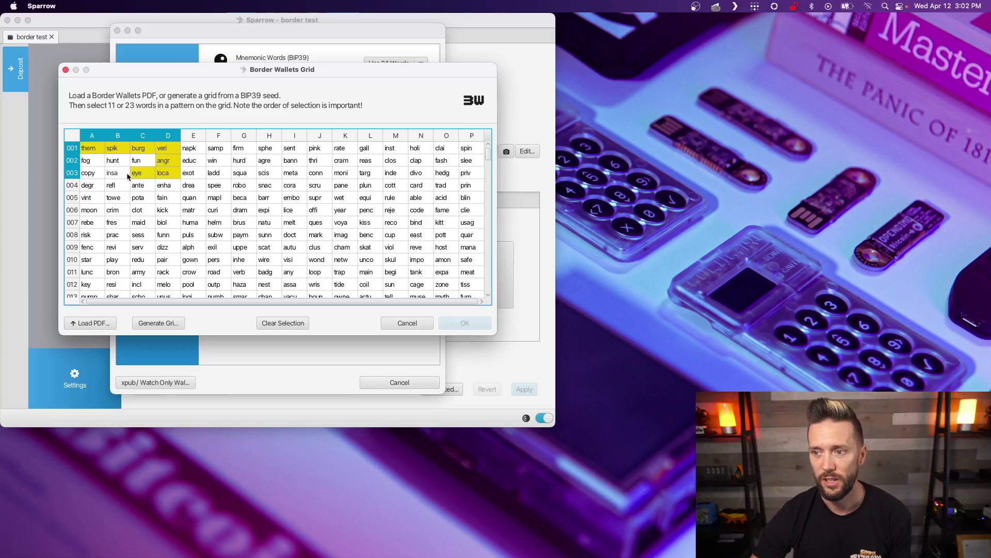
click(111, 174)
click(92, 176)
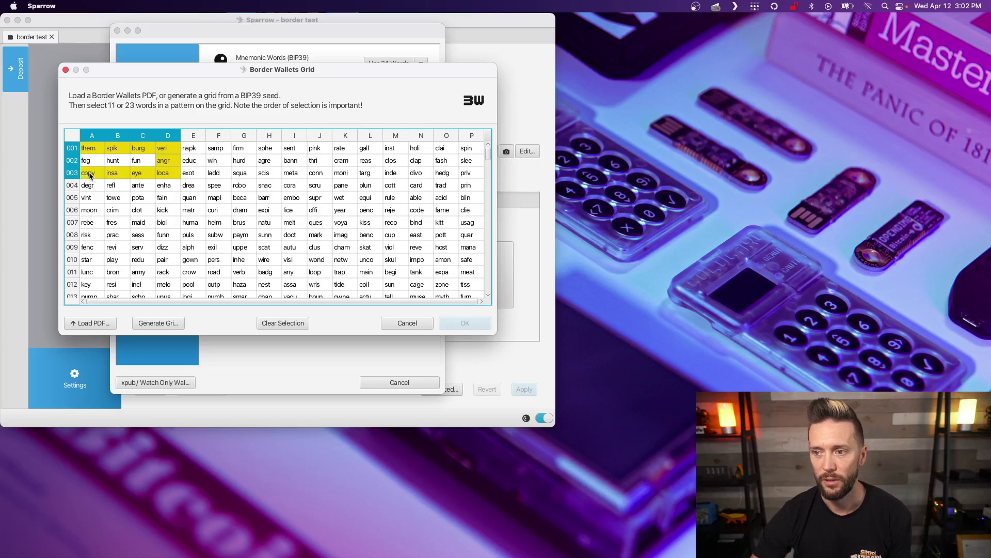
click(89, 185)
click(89, 199)
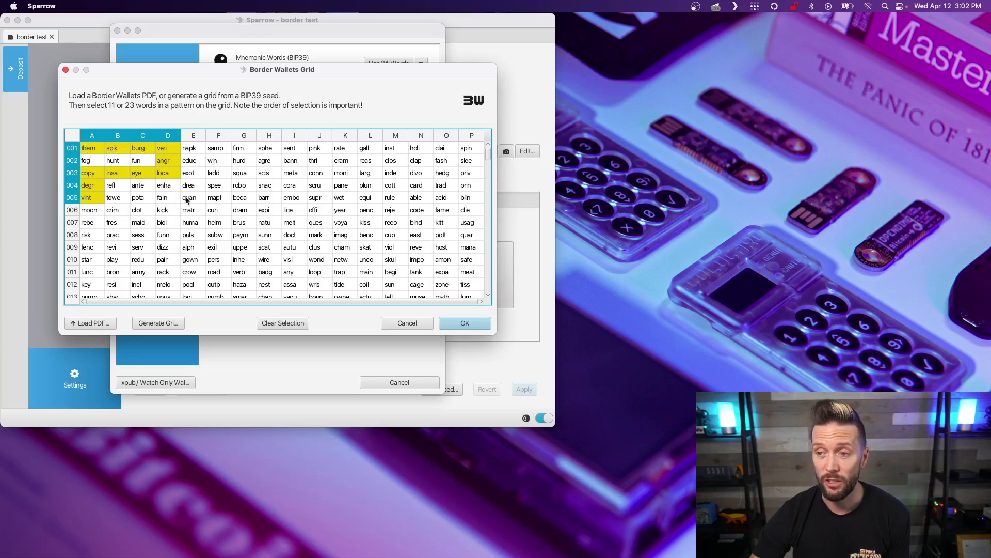
click(285, 325)
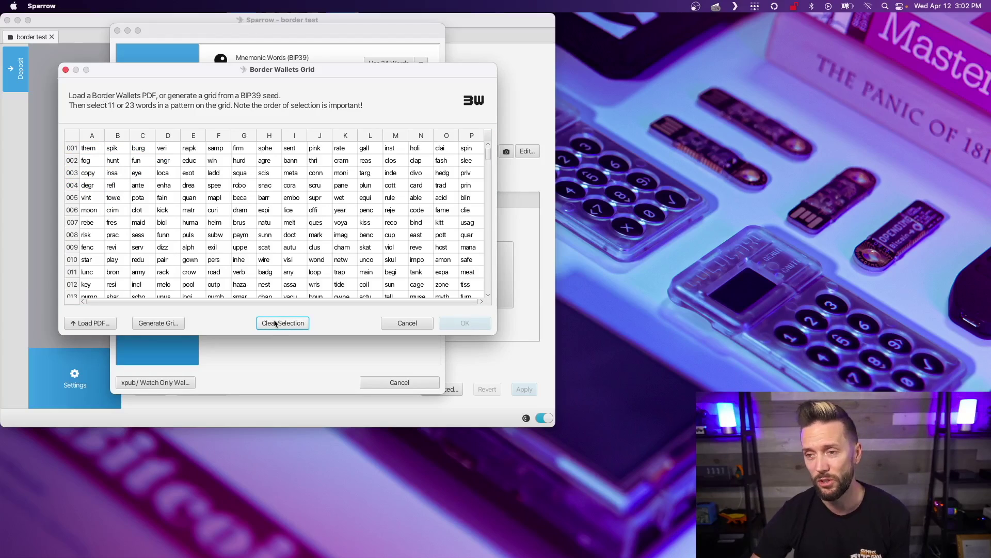
click(88, 149)
click(144, 149)
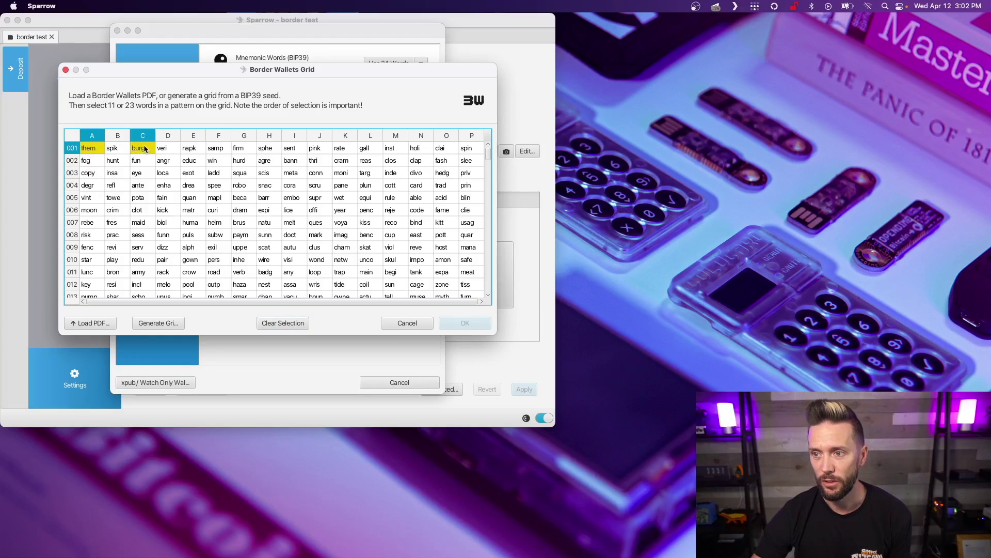
click(188, 149)
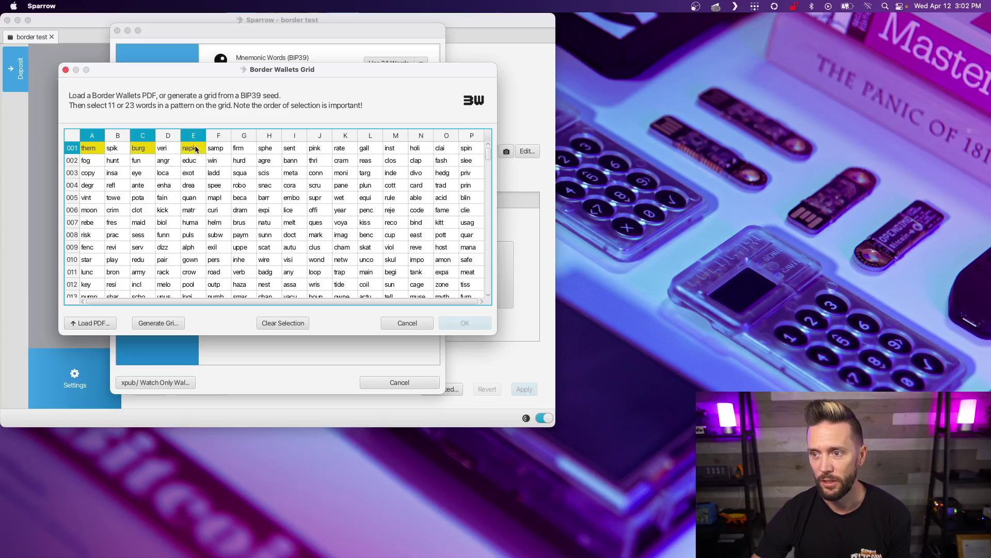
click(118, 174)
click(164, 175)
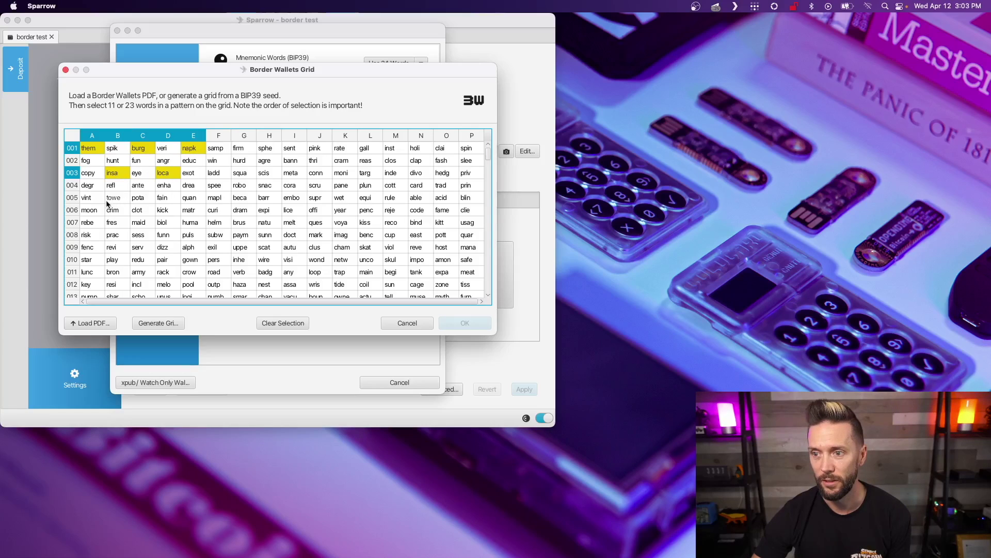
click(89, 201)
click(138, 200)
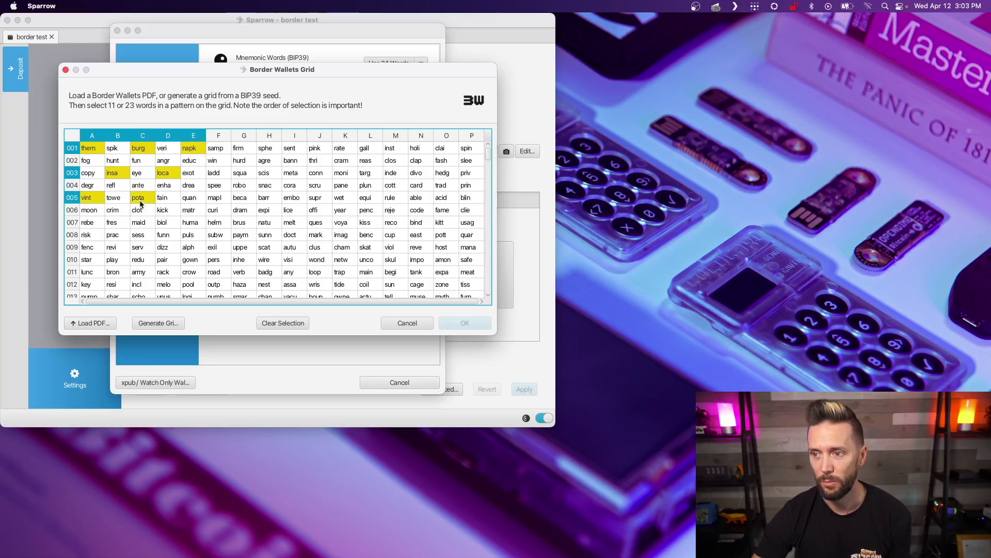
click(193, 199)
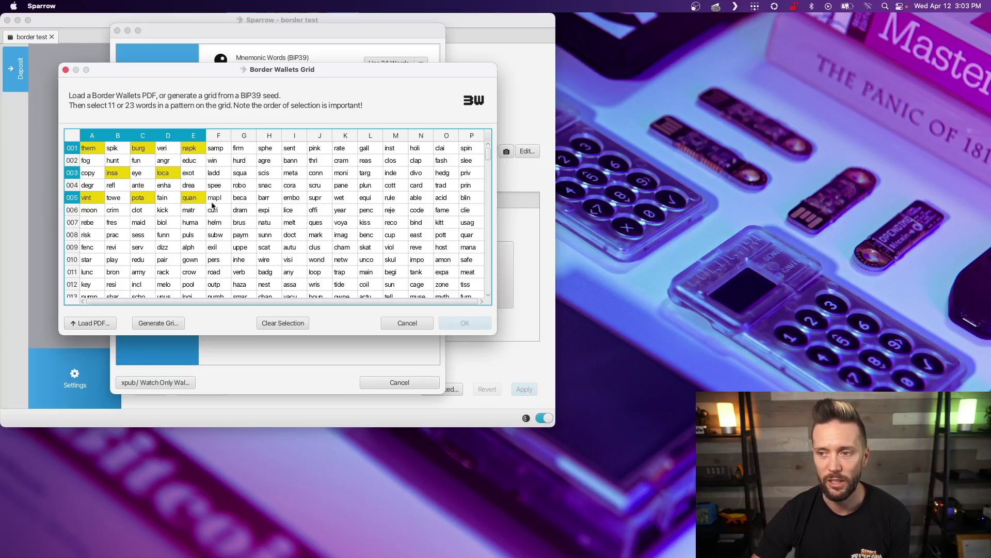
Step: Clear again, reselect the pattern from them to vint, and load it into the seed words
click(285, 324)
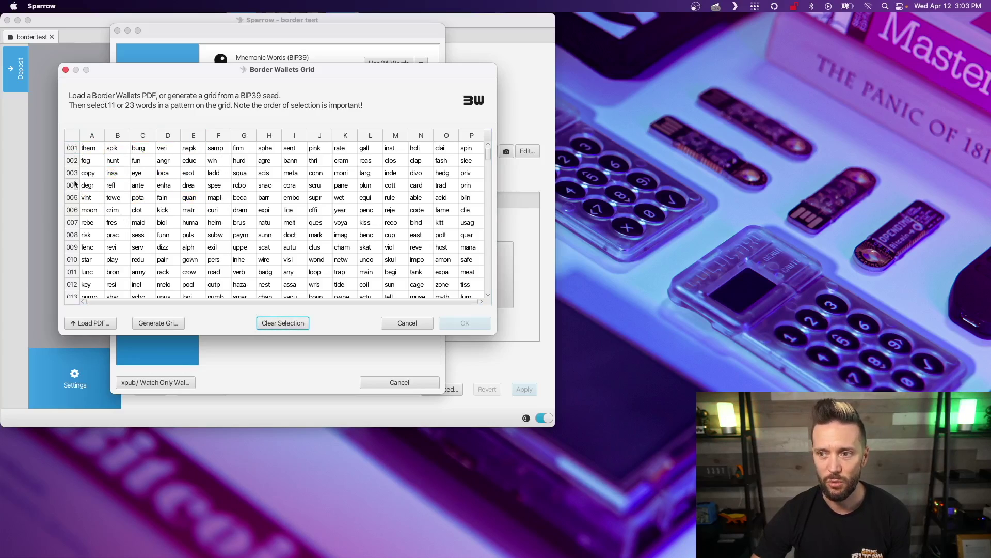
click(93, 148)
click(116, 149)
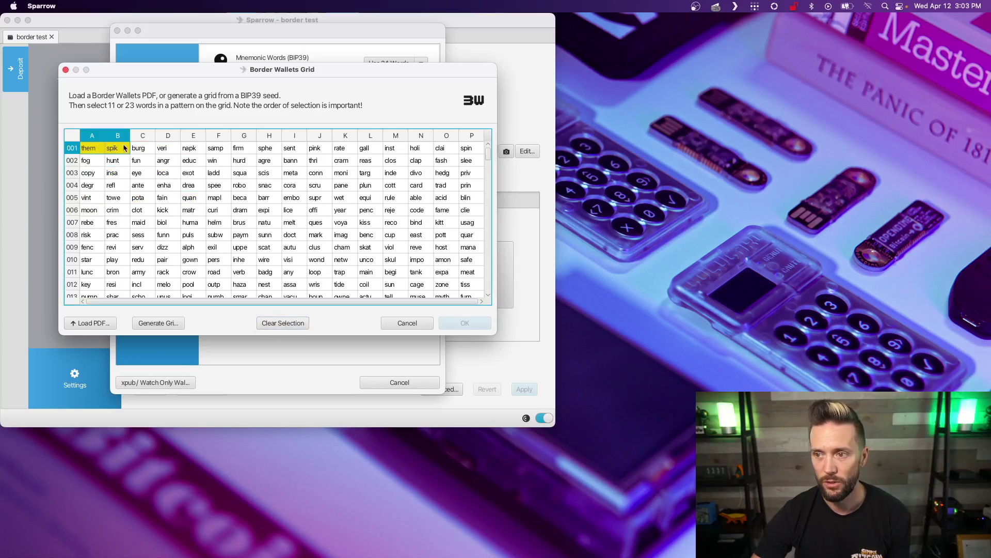
click(136, 149)
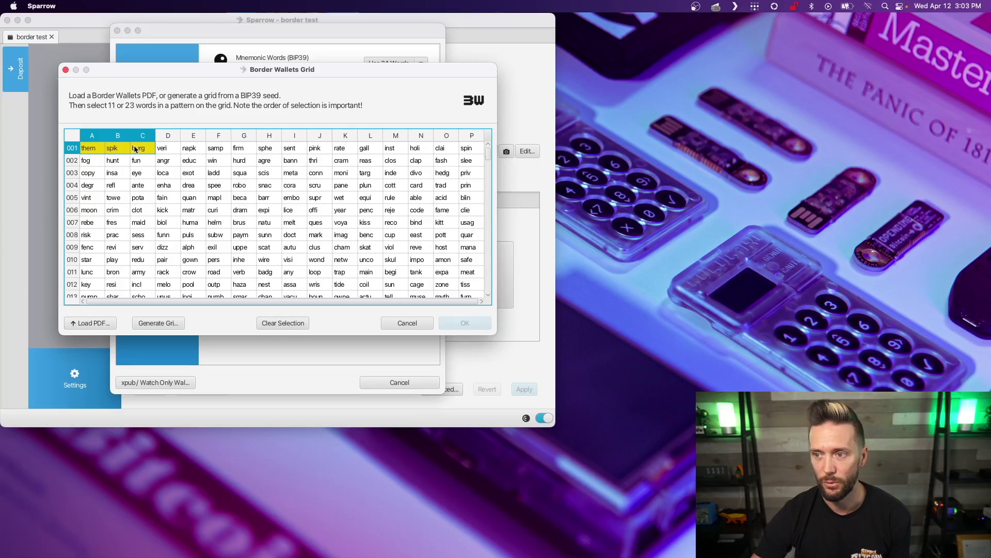
click(171, 162)
click(166, 174)
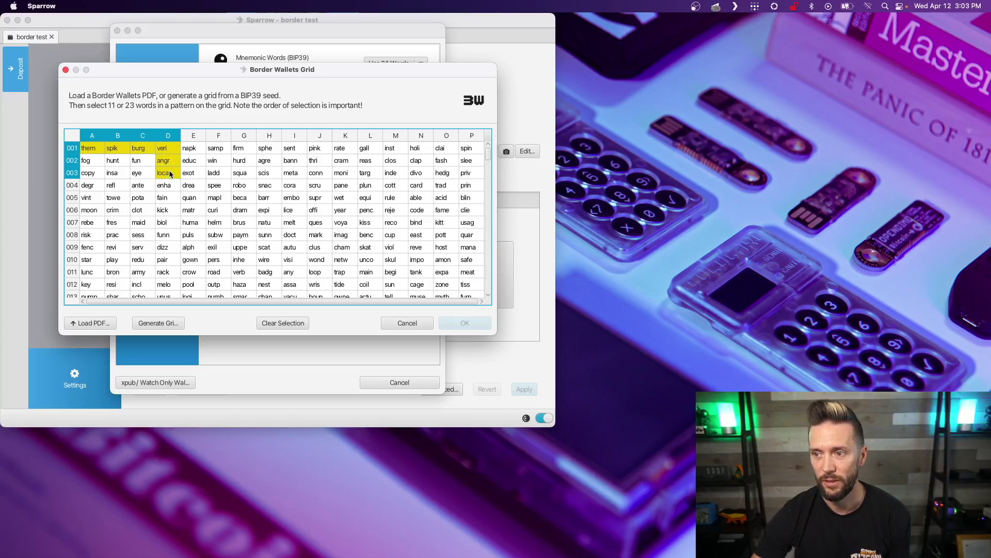
click(140, 178)
click(90, 175)
click(91, 187)
click(91, 202)
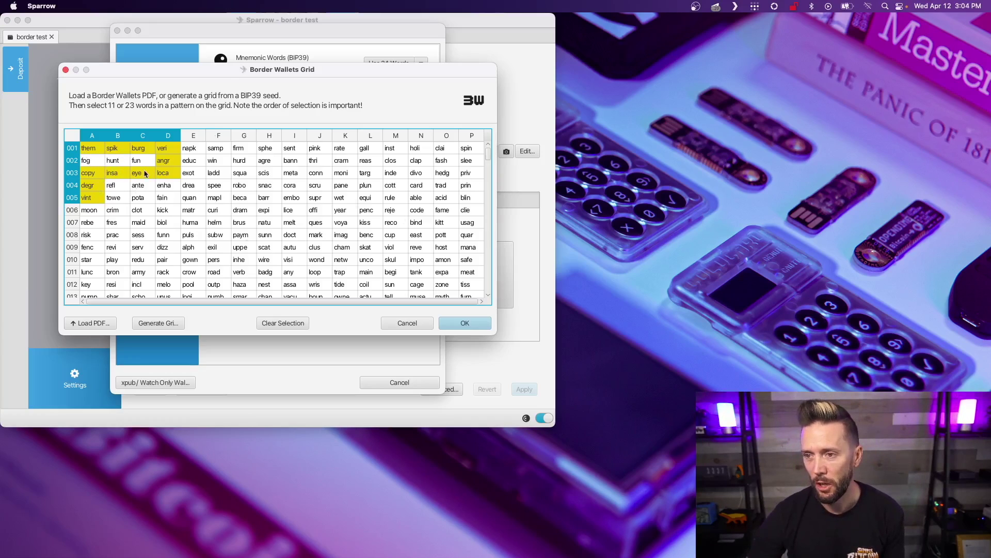
click(466, 323)
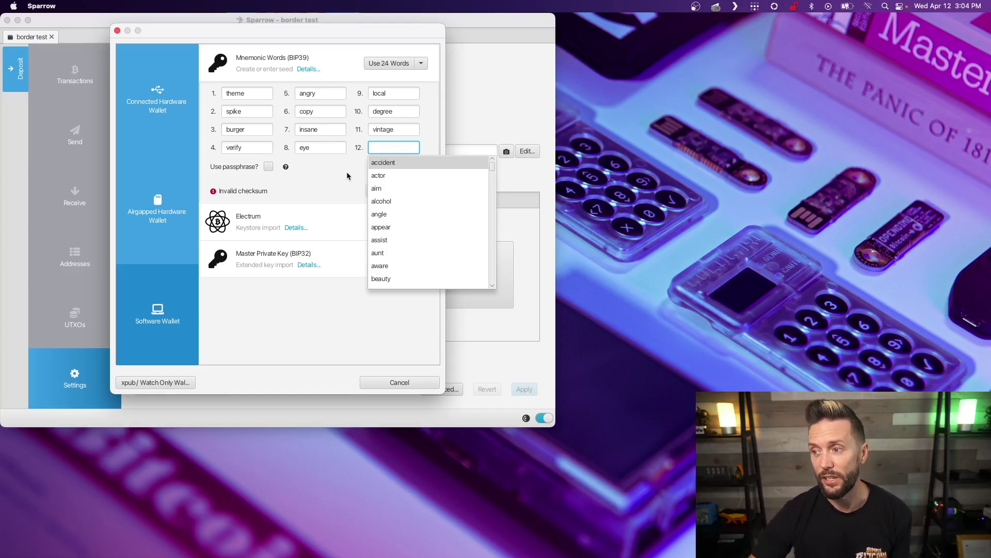
scroll(407, 199, down, 4)
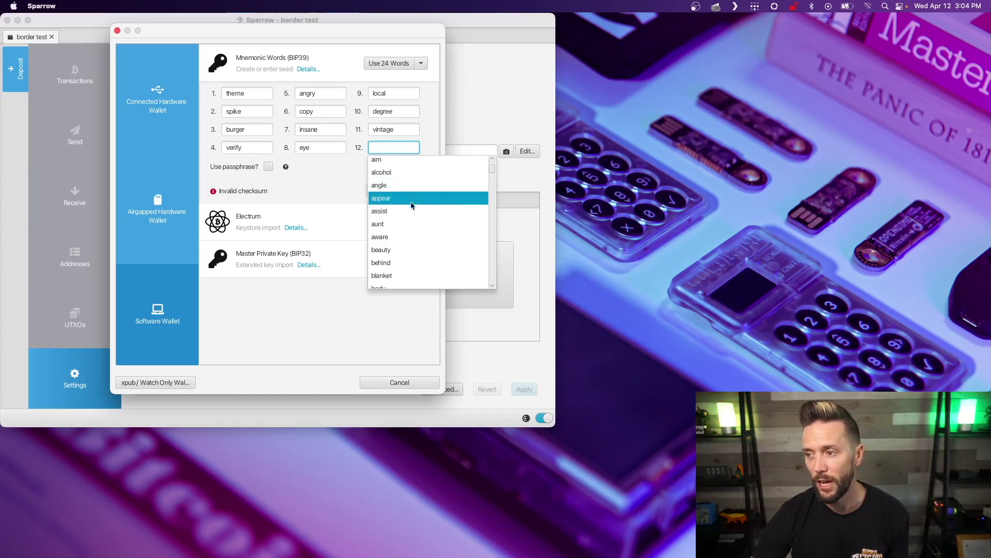
scroll(412, 205, down, 4)
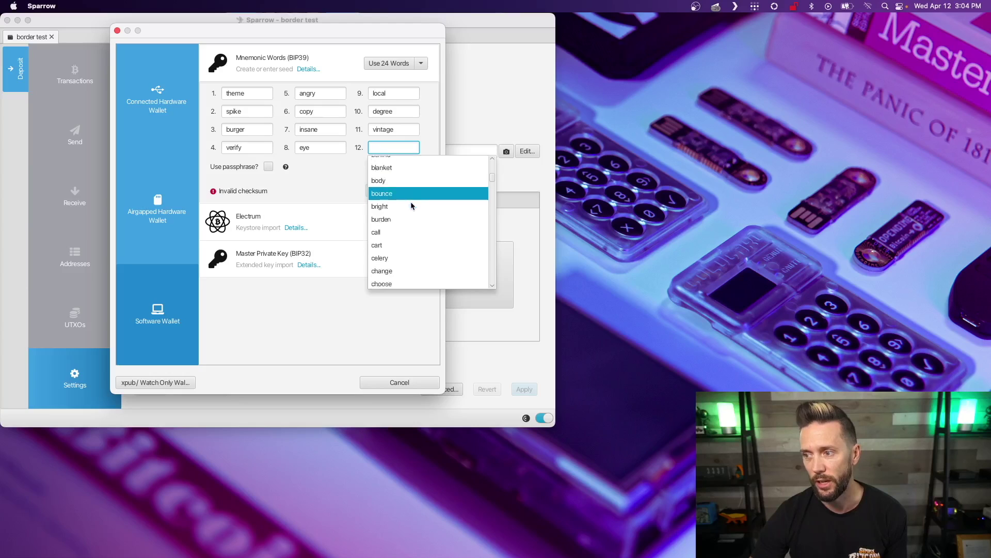
scroll(412, 205, down, 5)
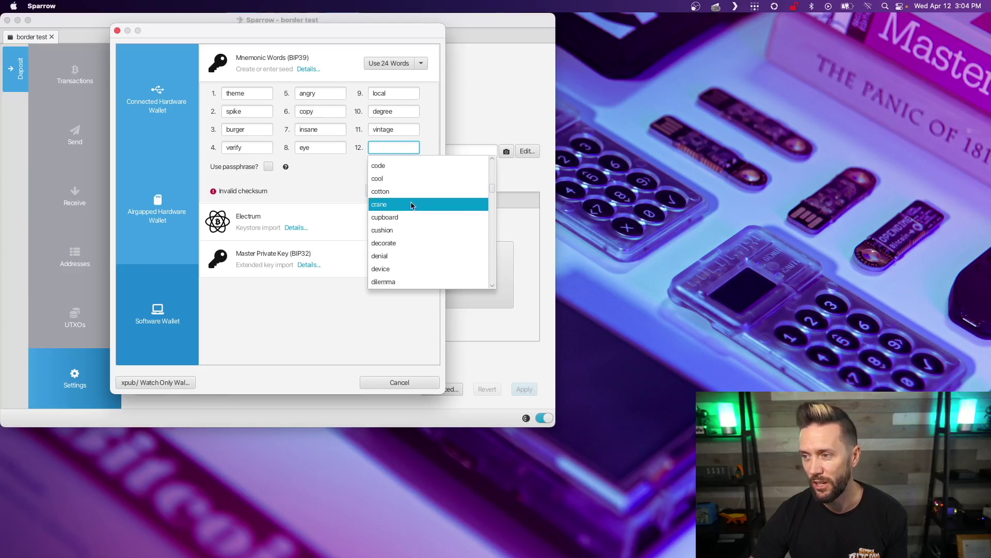
scroll(411, 205, down, 4)
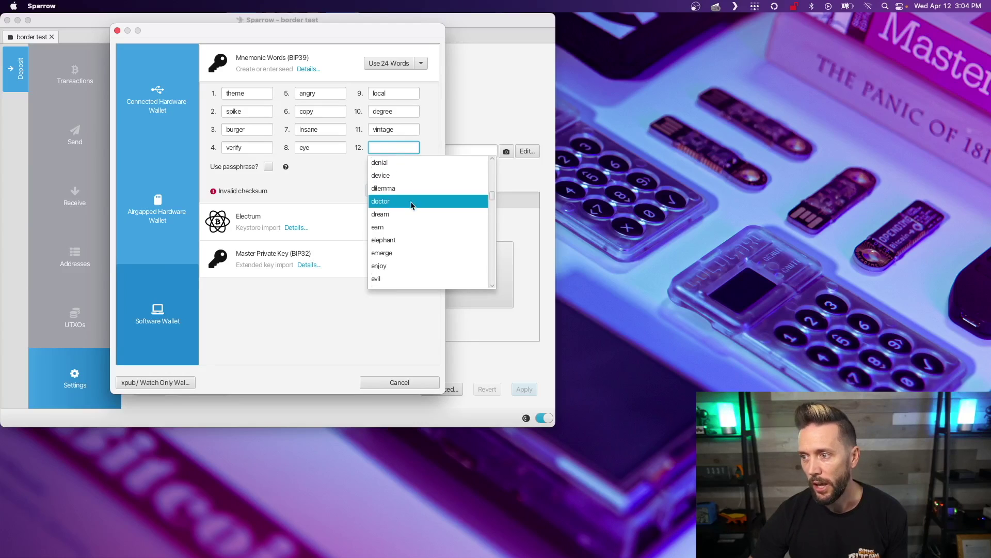
scroll(412, 205, down, 6)
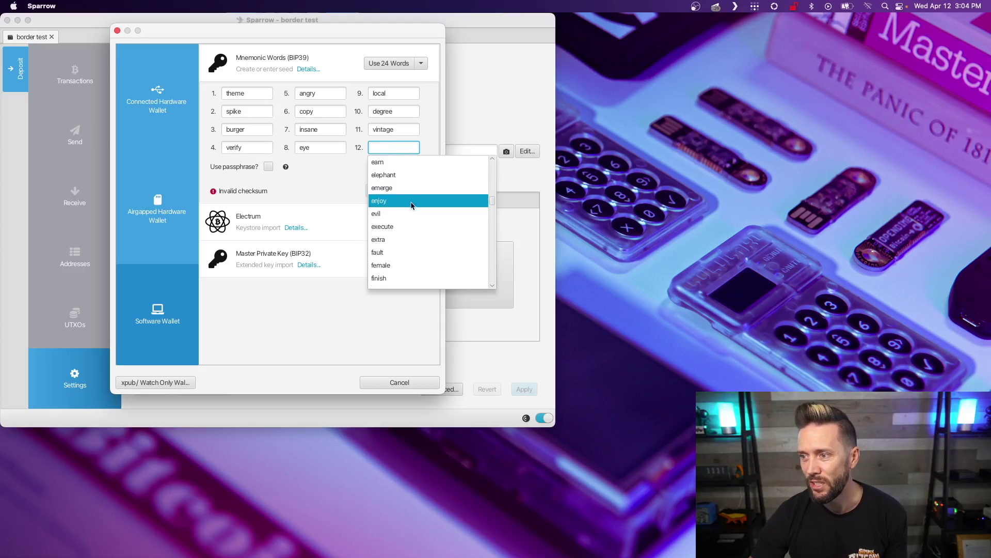
scroll(411, 205, down, 3)
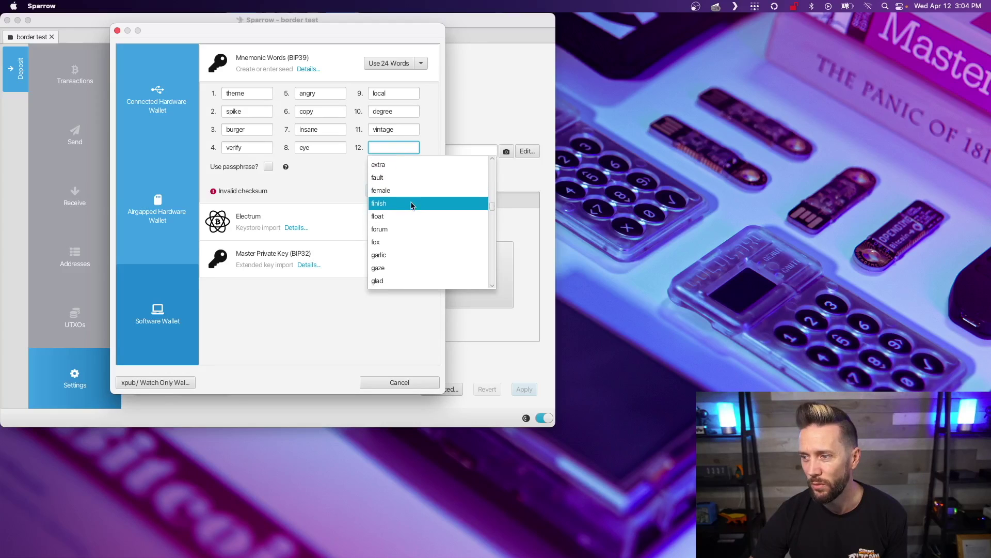
scroll(411, 205, down, 4)
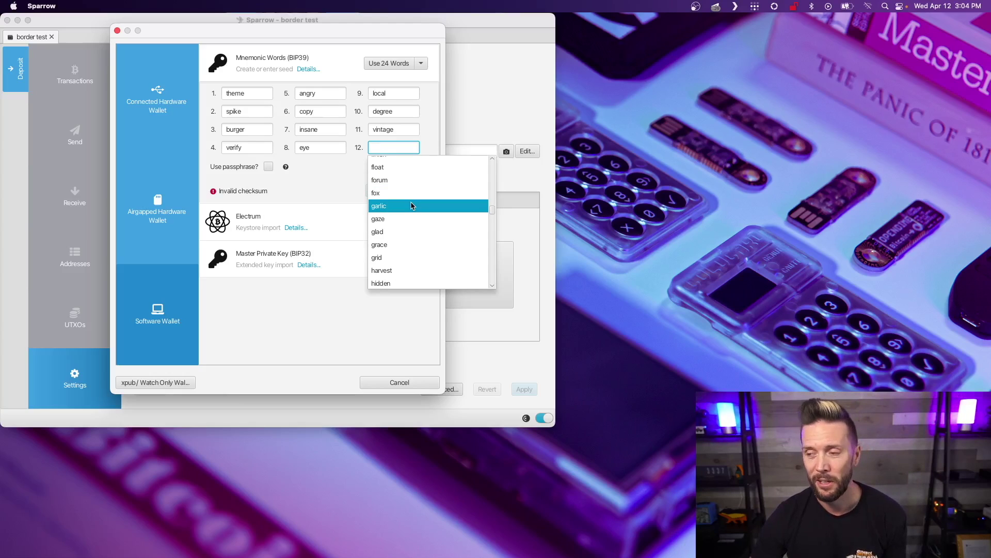
scroll(411, 206, down, 4)
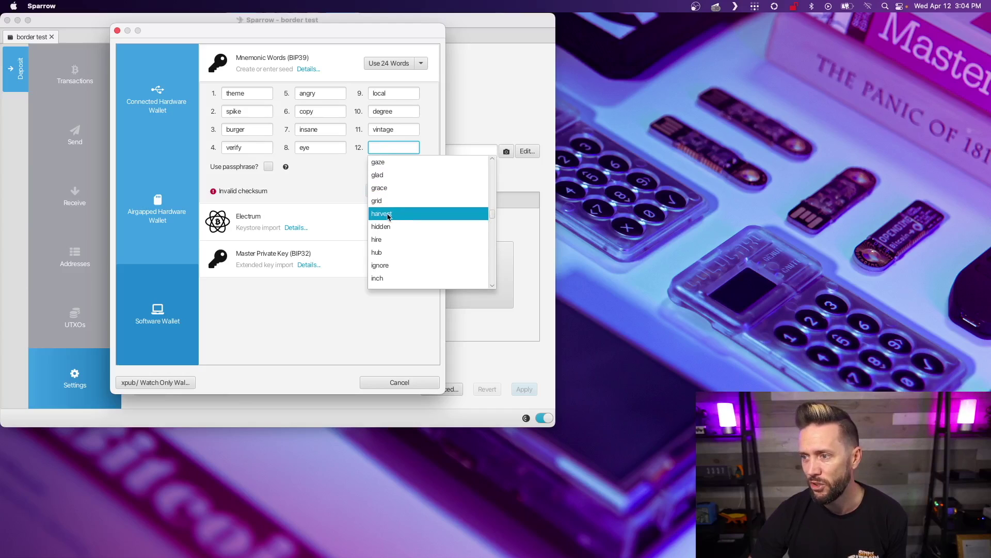
click(388, 213)
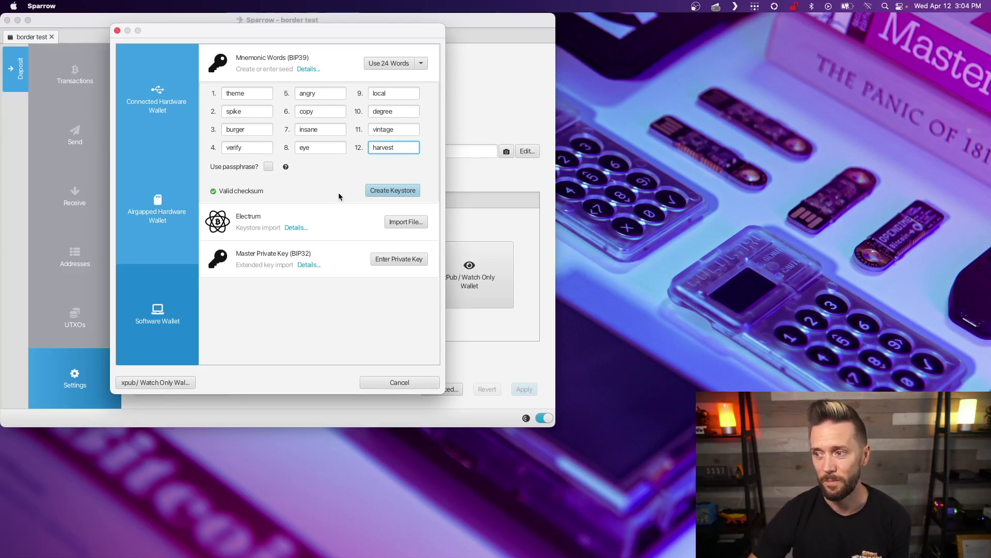
click(385, 191)
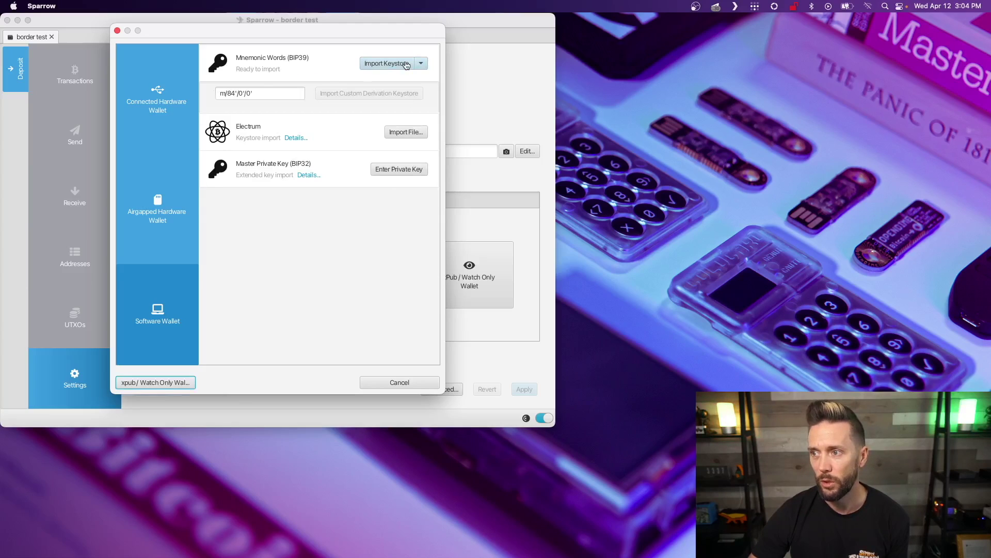
Step: Import the keystore, apply the wallet with no password, and view its empty Transactions page
click(384, 64)
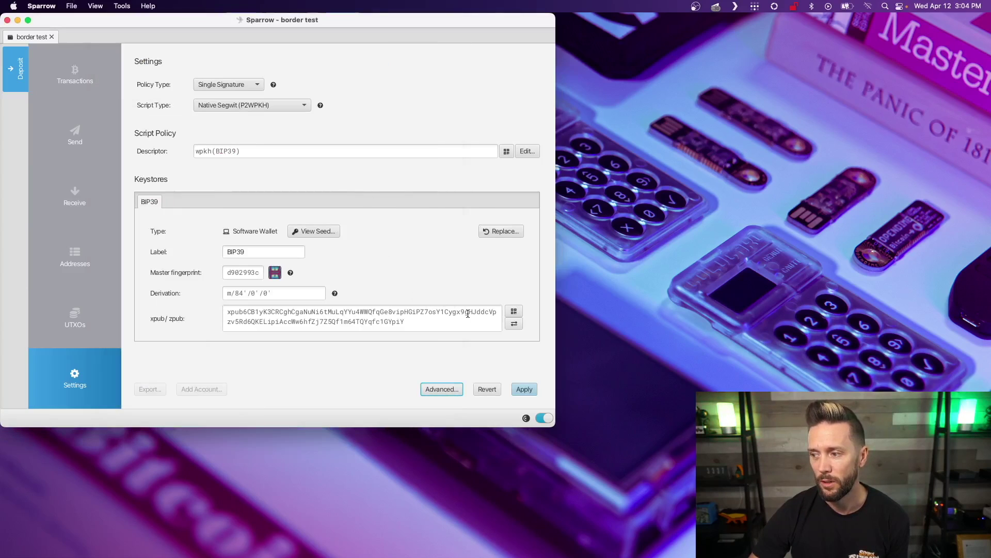
click(525, 388)
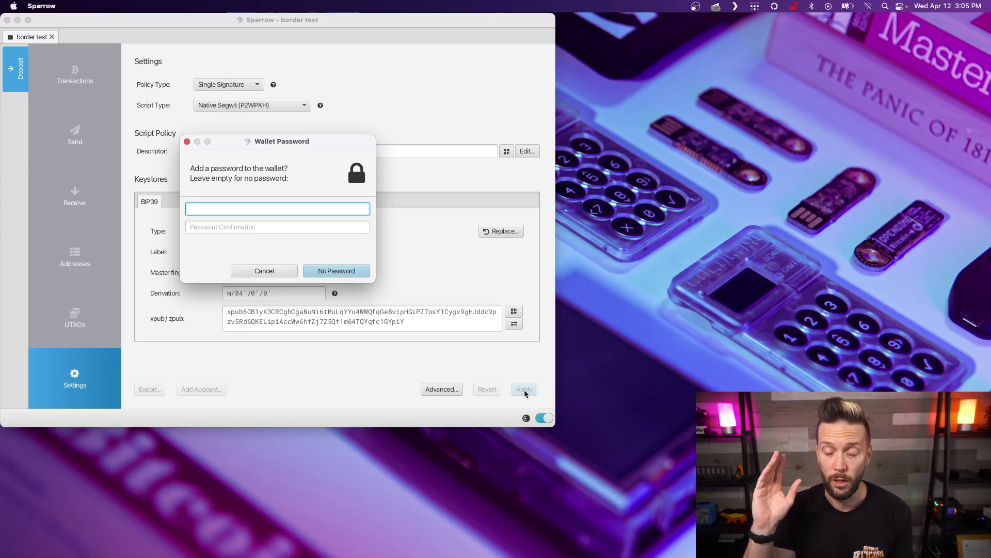
click(336, 270)
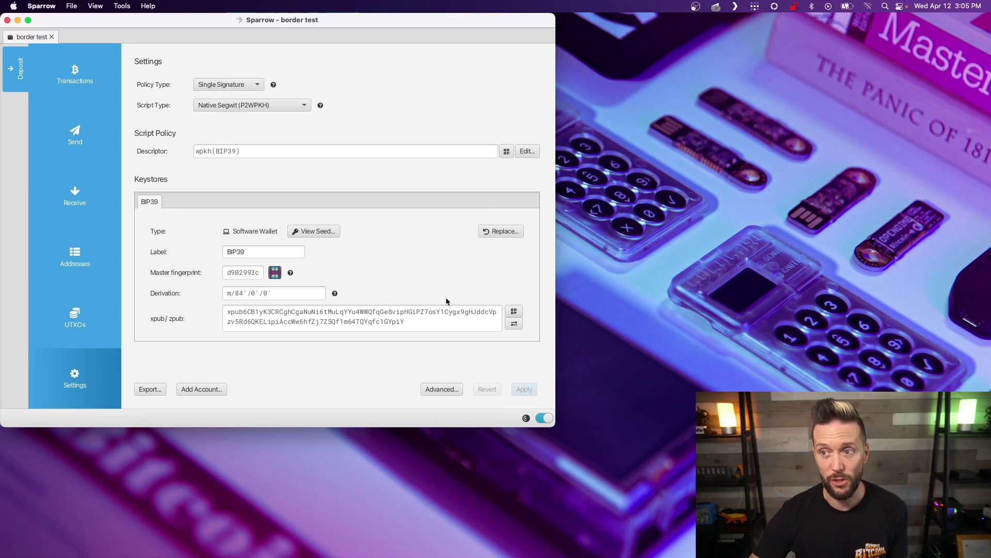
click(93, 80)
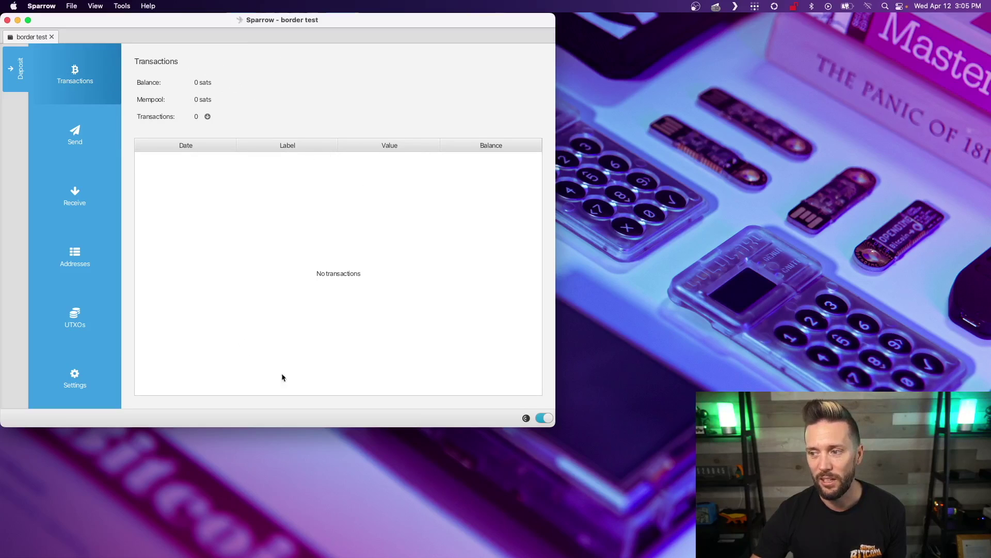
Step: Look through the wallet's Send, Receive, Addresses, UTXOs and Settings views
click(77, 121)
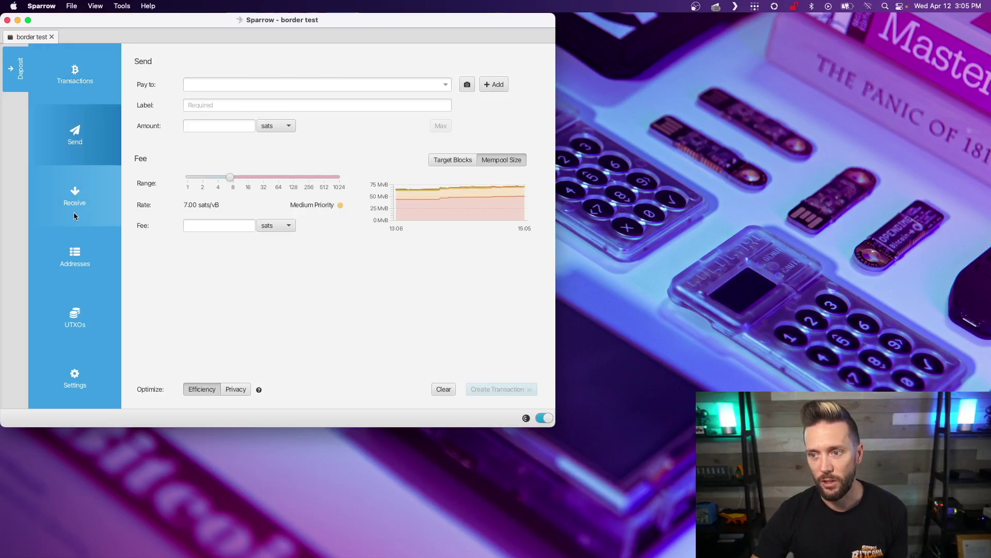
click(74, 216)
click(89, 250)
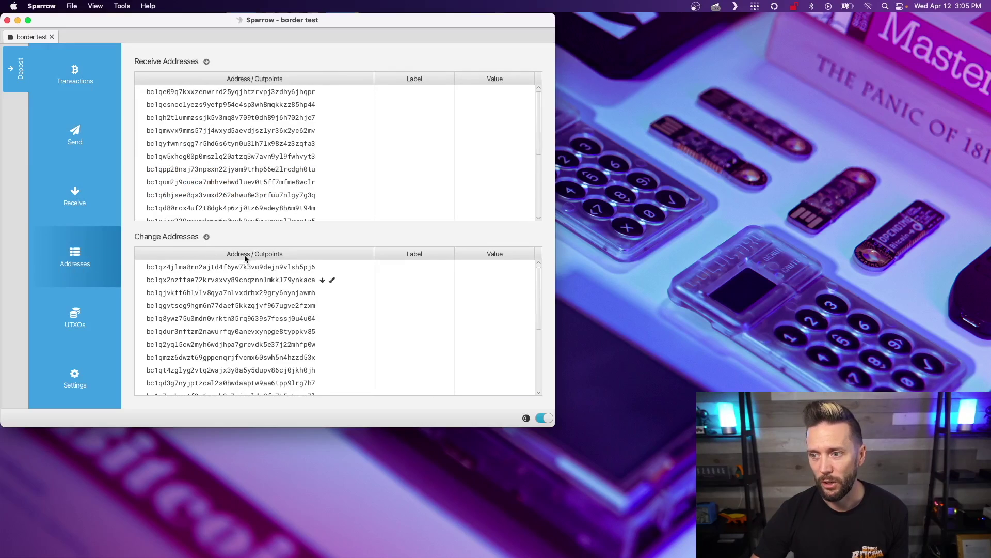
click(81, 313)
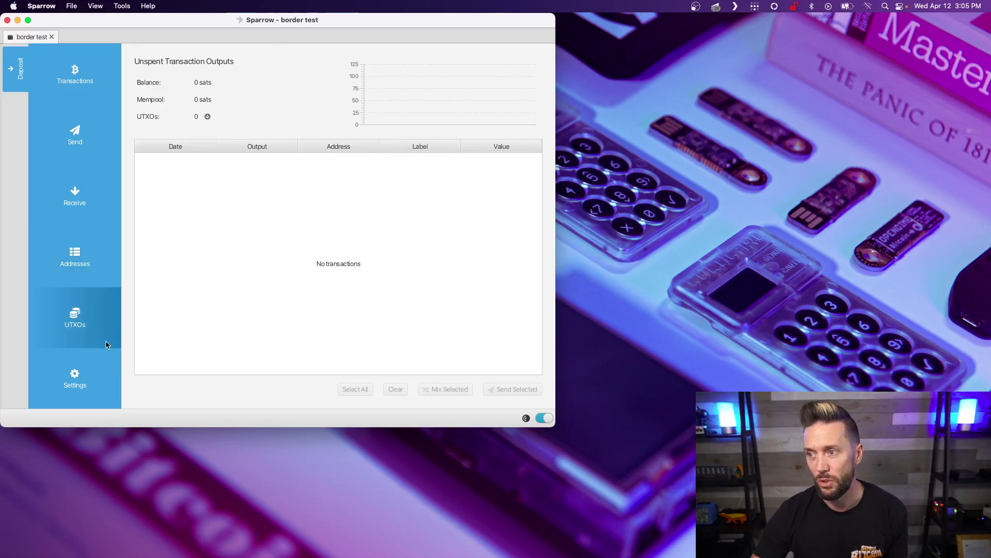
click(75, 377)
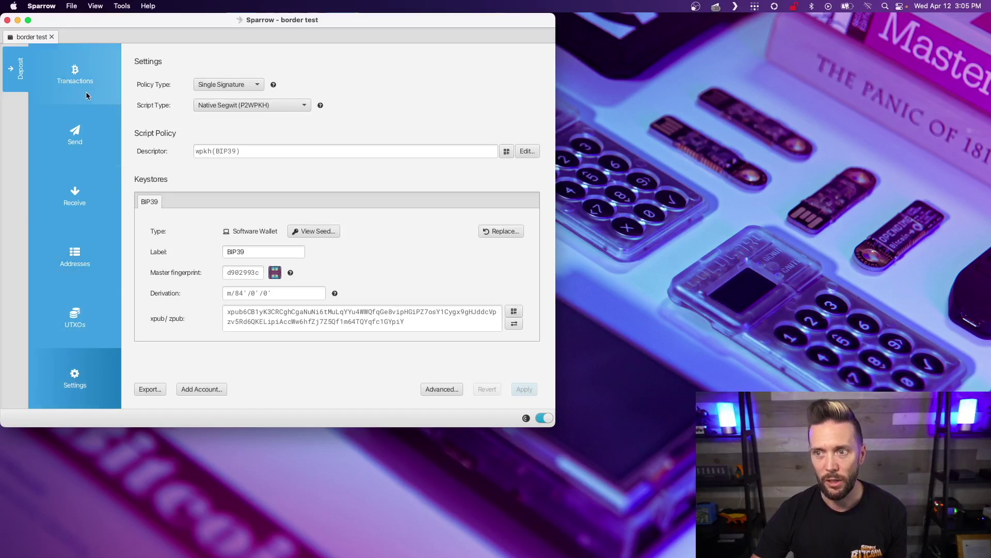
Step: From Transactions, bring up a receiving address and label it 'test'
click(87, 93)
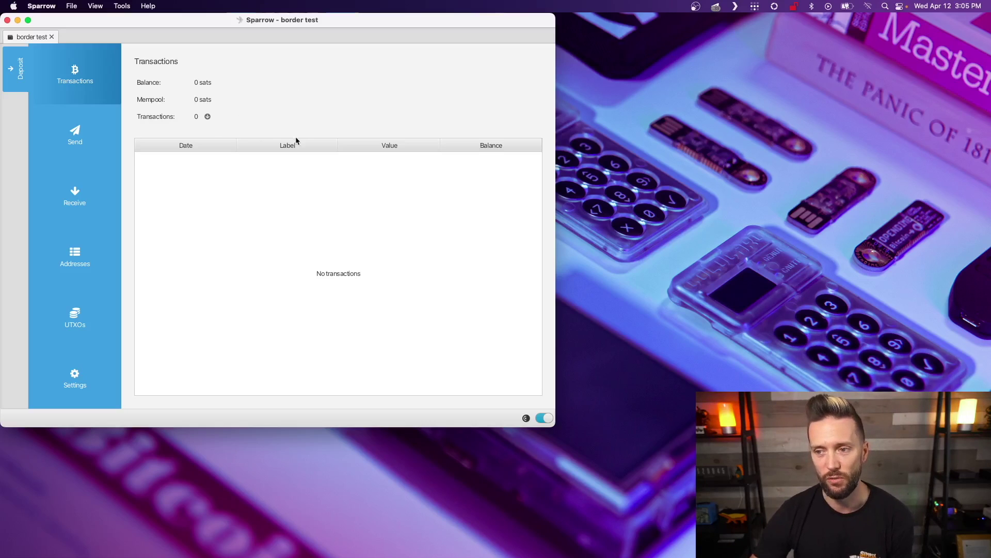
click(62, 197)
click(306, 105)
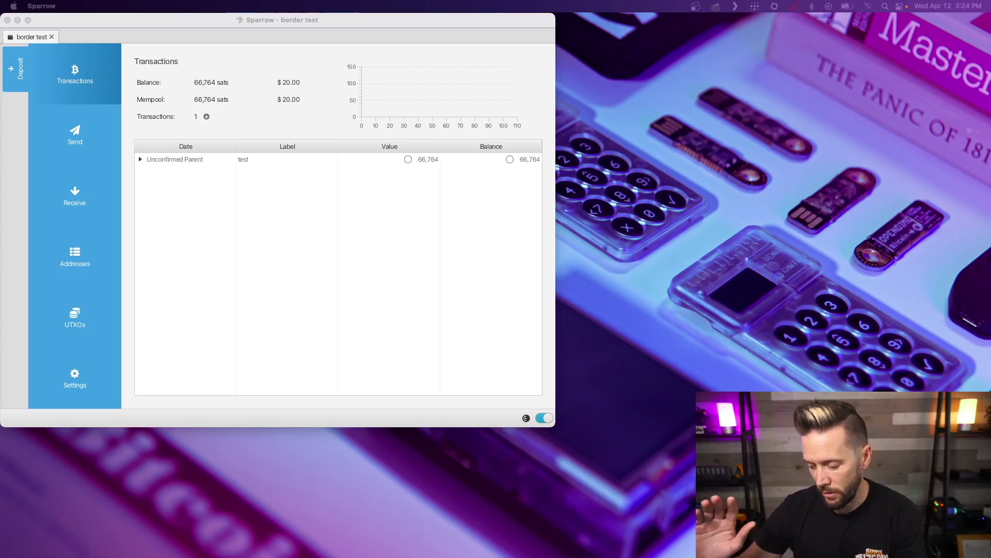
Step: Bring Sparrow to the front and close the 'border test' wallet tab
click(164, 20)
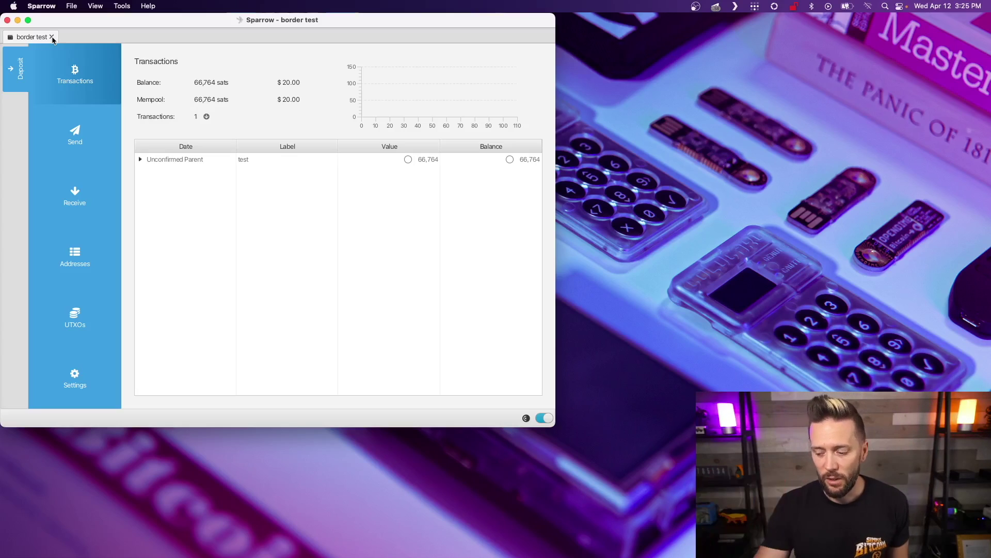
click(51, 37)
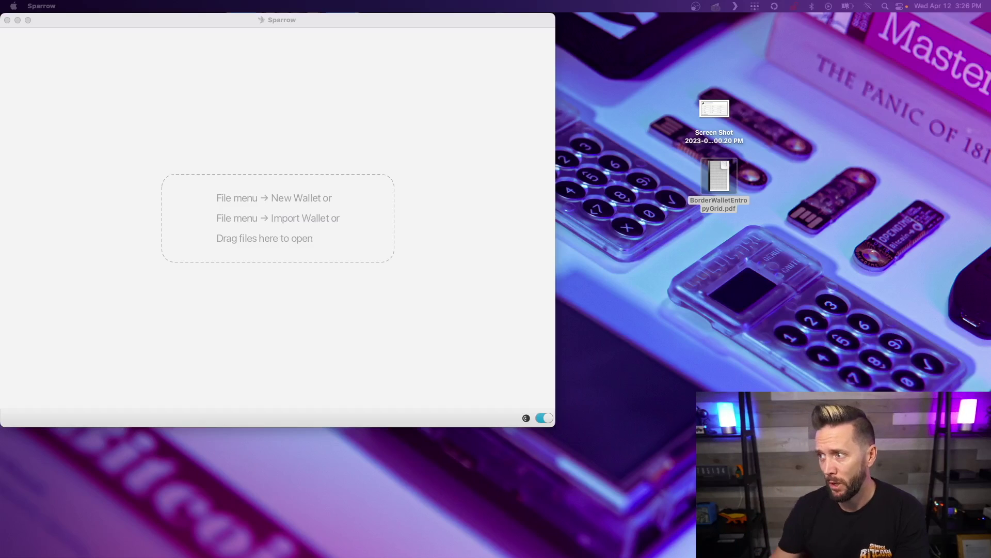
Step: Select the BorderWalletEntropyGrid.pdf icon on the Desktop and drag it lower
click(744, 139)
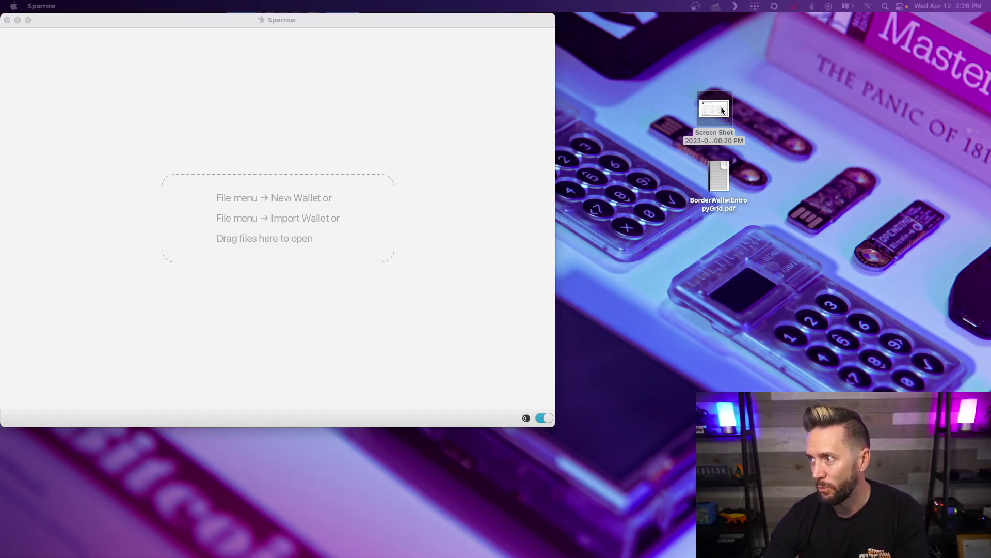
click(717, 169)
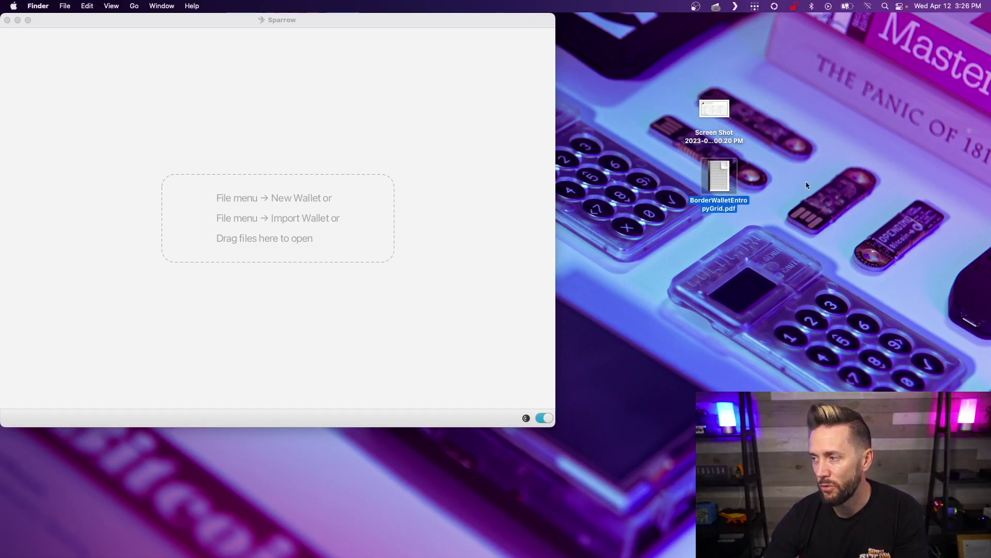
click(717, 112)
click(718, 175)
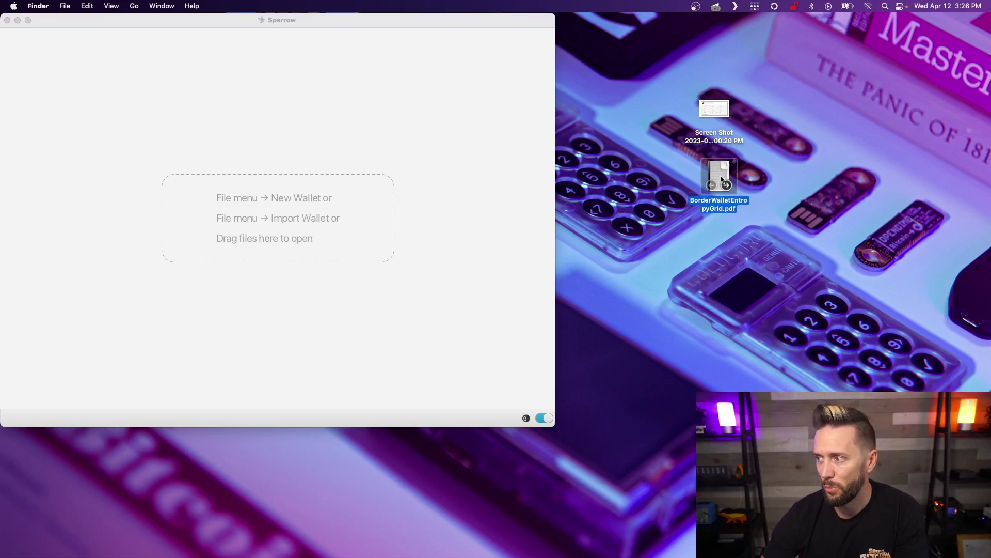
click(711, 108)
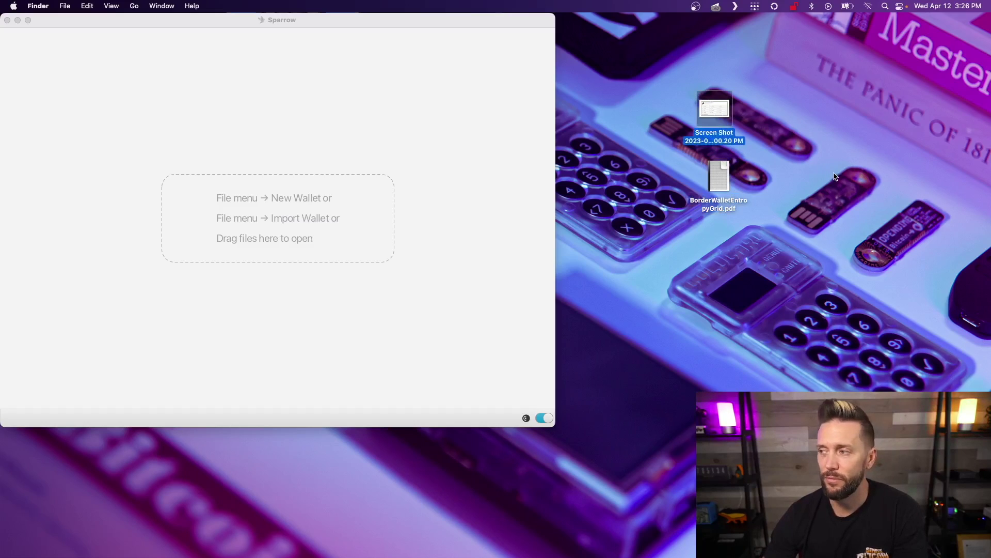
click(714, 172)
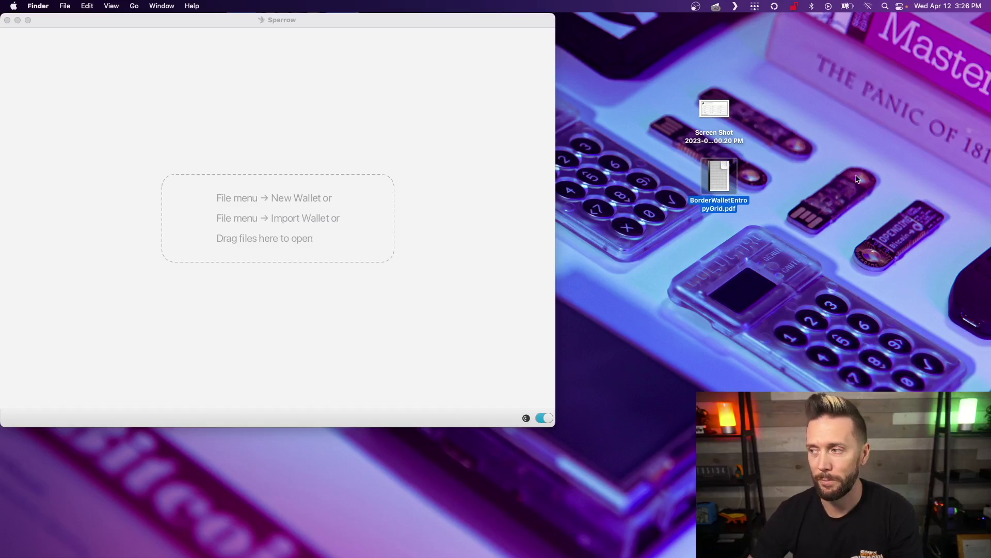
click(308, 22)
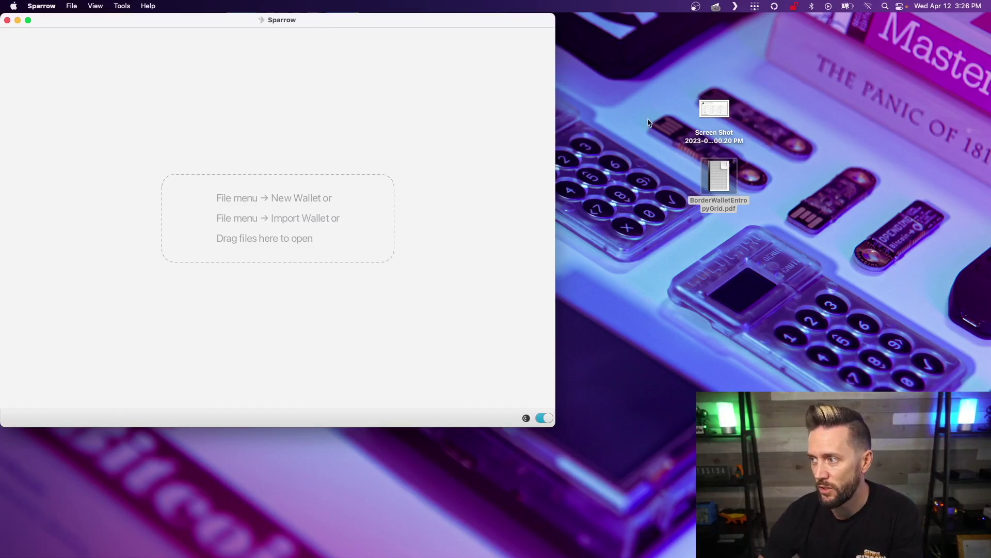
drag(721, 169, 735, 196)
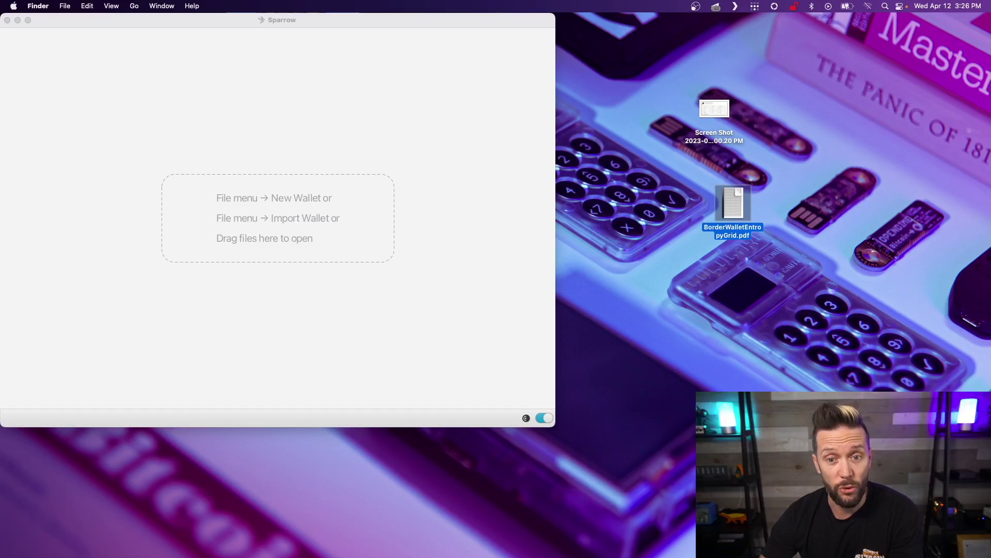
Step: Back in Sparrow, start a new wallet from the File menu
click(370, 31)
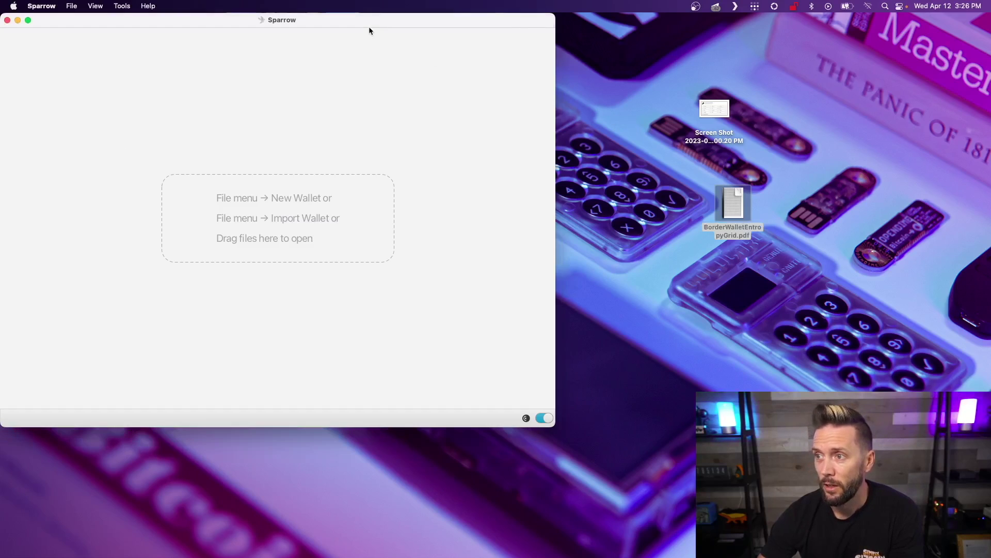
click(72, 6)
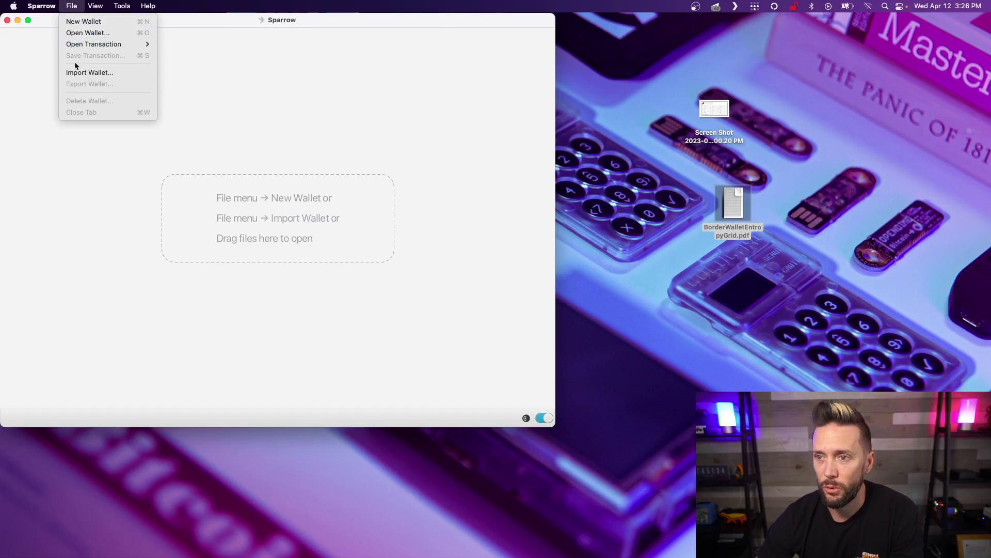
click(77, 22)
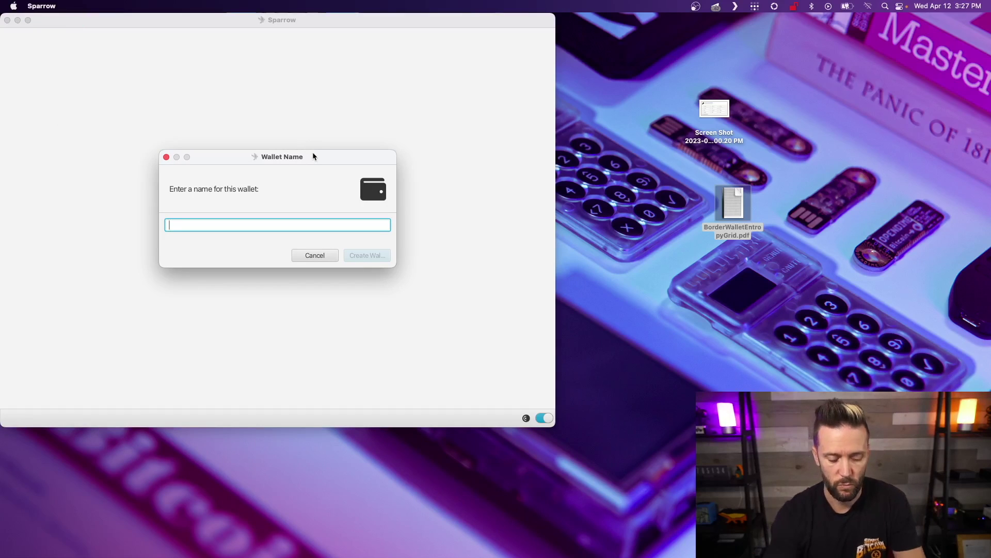
Step: Create a wallet named 'border' with a software keystore set to Border Wallets Grid seed entry
text(border)
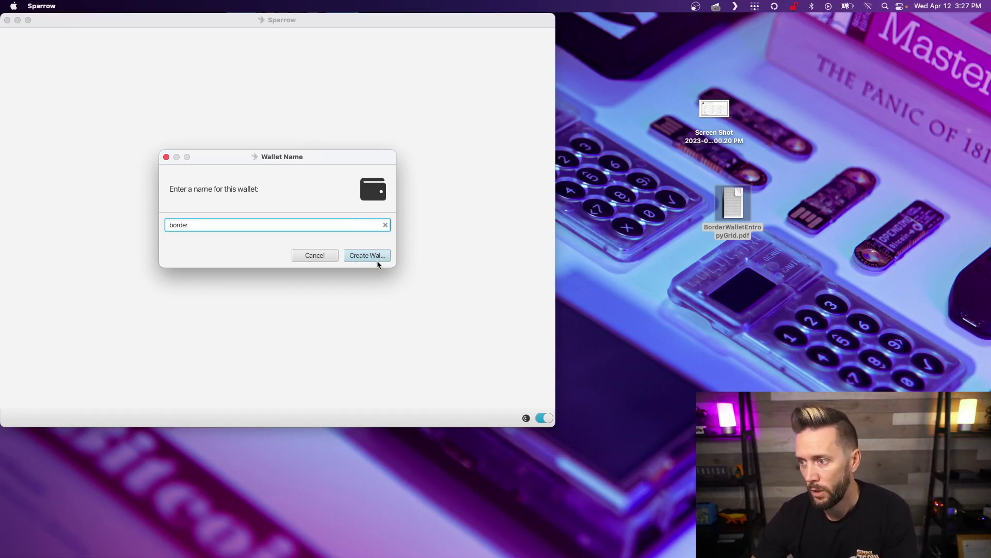
click(378, 261)
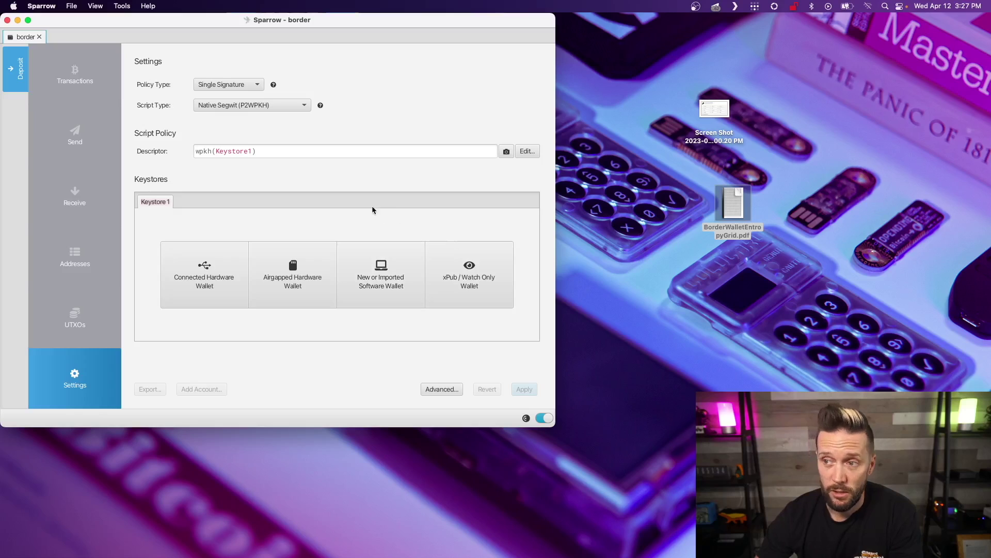
click(384, 283)
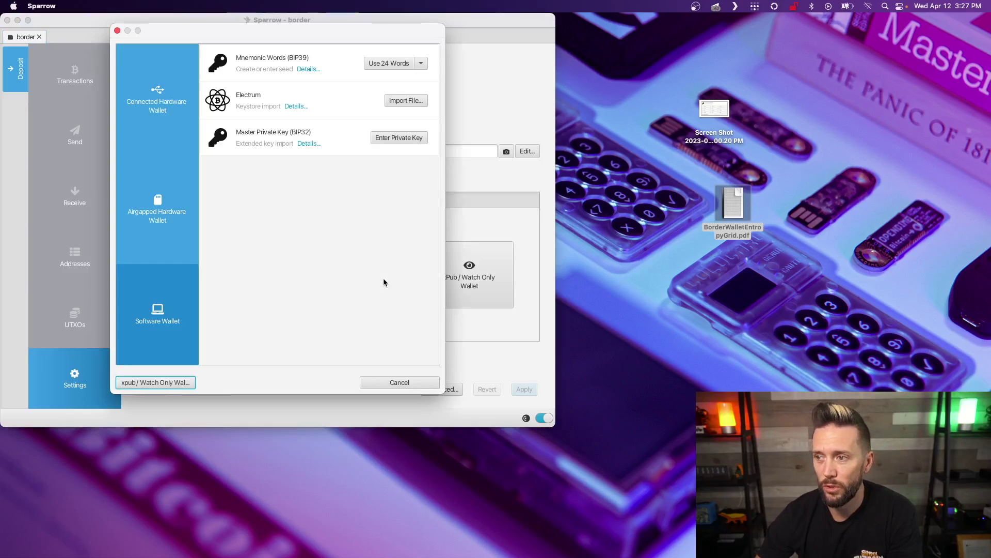
click(421, 64)
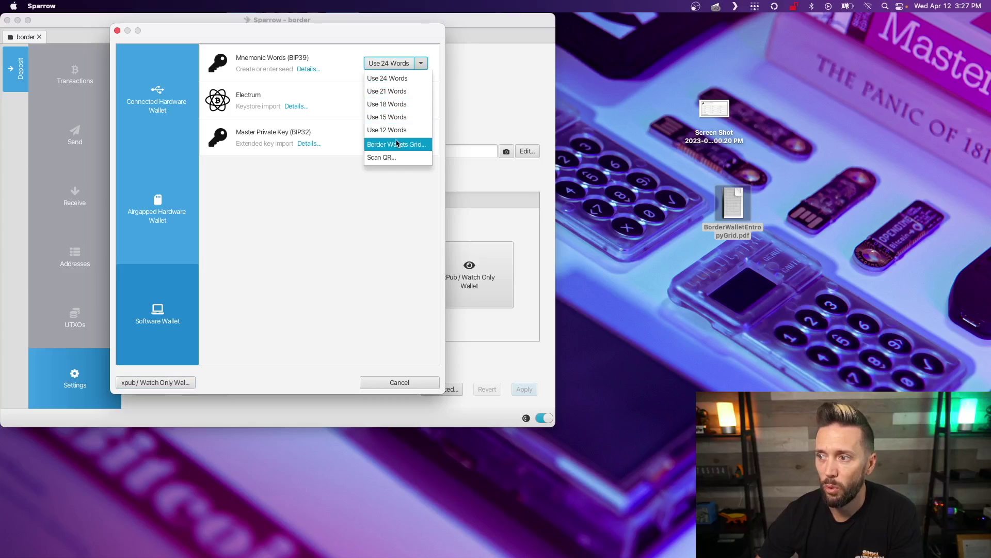
click(396, 144)
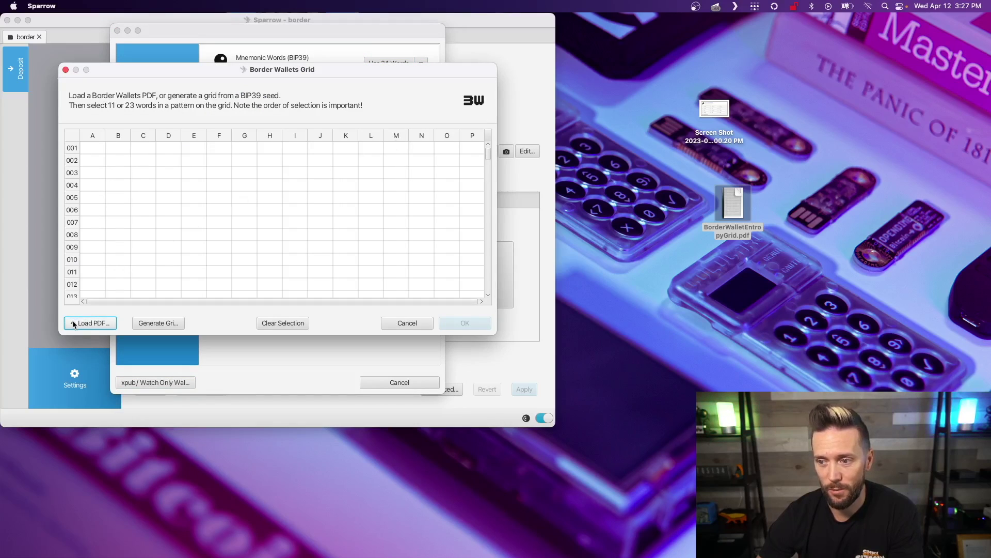
Step: Load the word grid from BorderWalletEntropyGrid.pdf on the Desktop
click(90, 323)
click(103, 168)
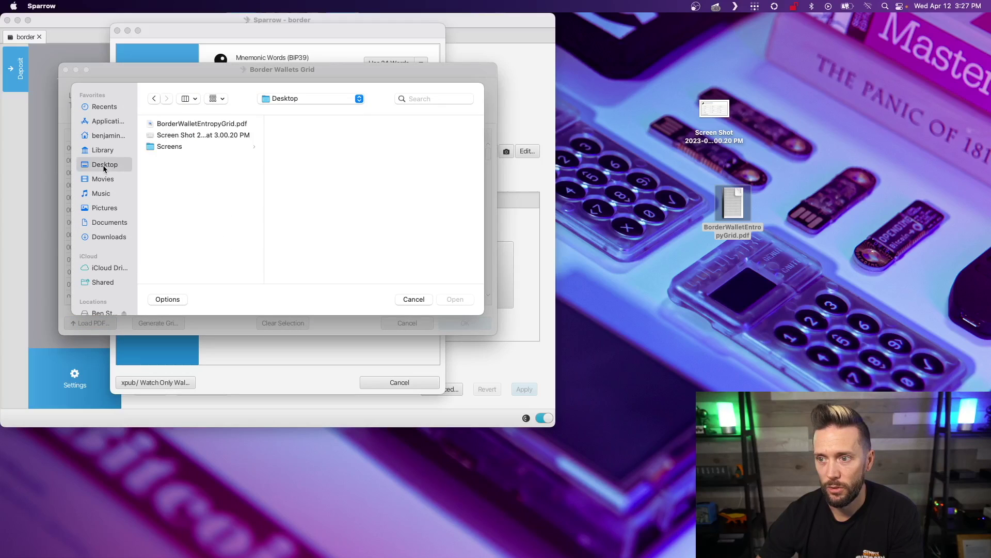
click(197, 125)
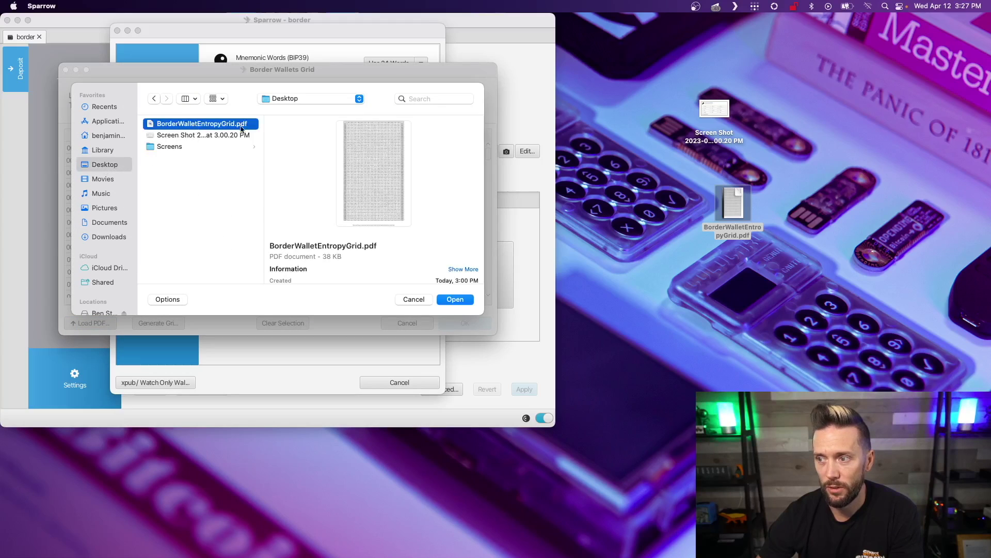
click(447, 299)
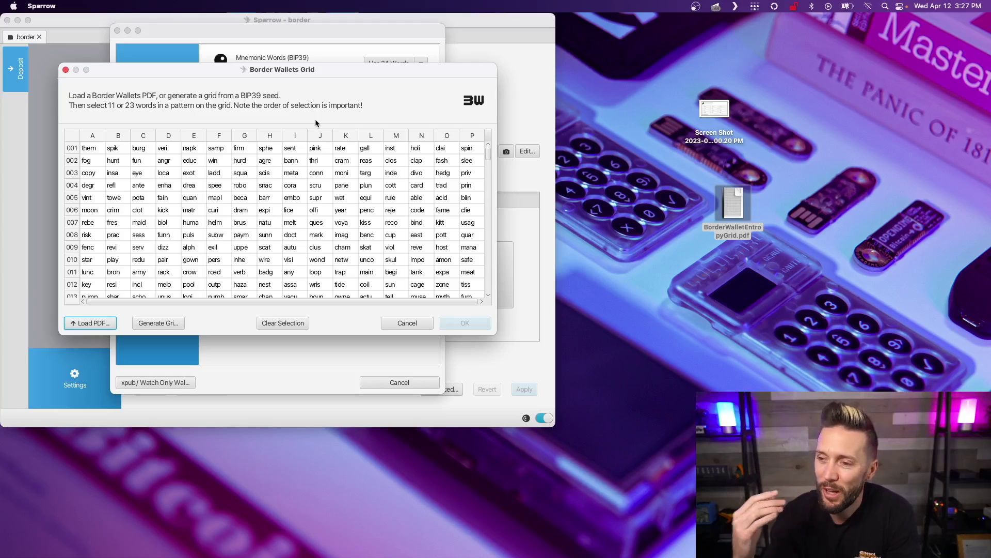
Step: Select the eleven-cell grid pattern (row 001, down column D, along row 003, A004, A005) and confirm it
click(91, 148)
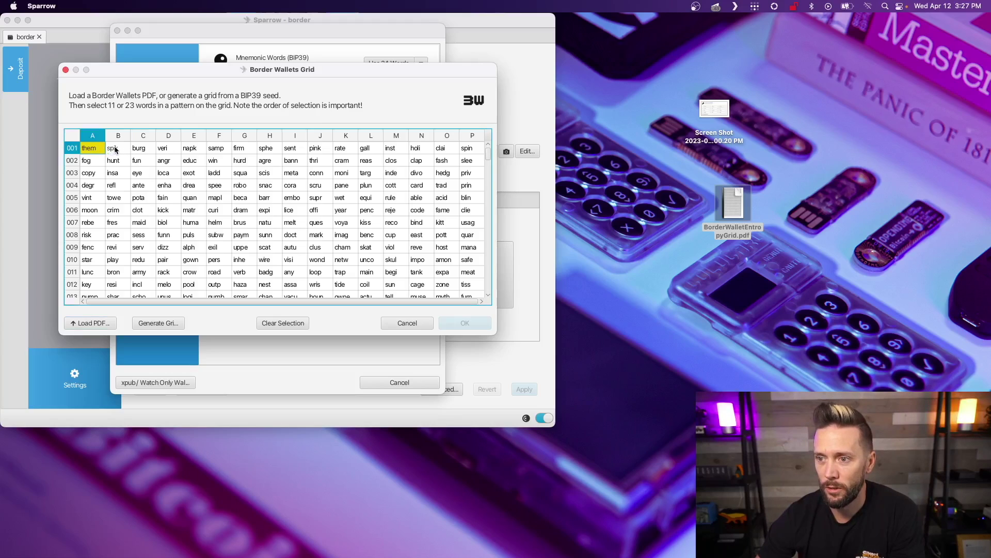
click(115, 149)
click(139, 150)
click(164, 152)
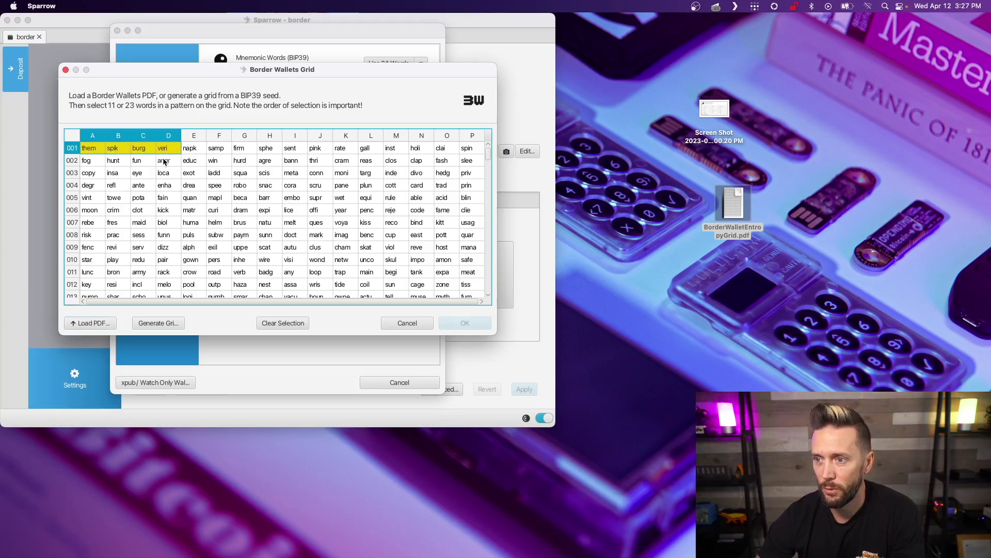
click(164, 162)
click(163, 175)
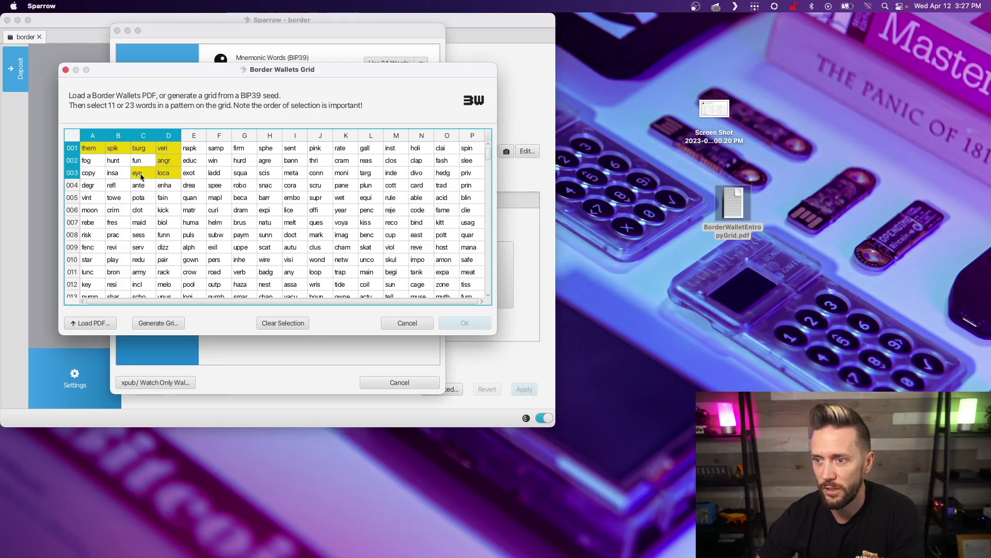
click(89, 174)
click(91, 185)
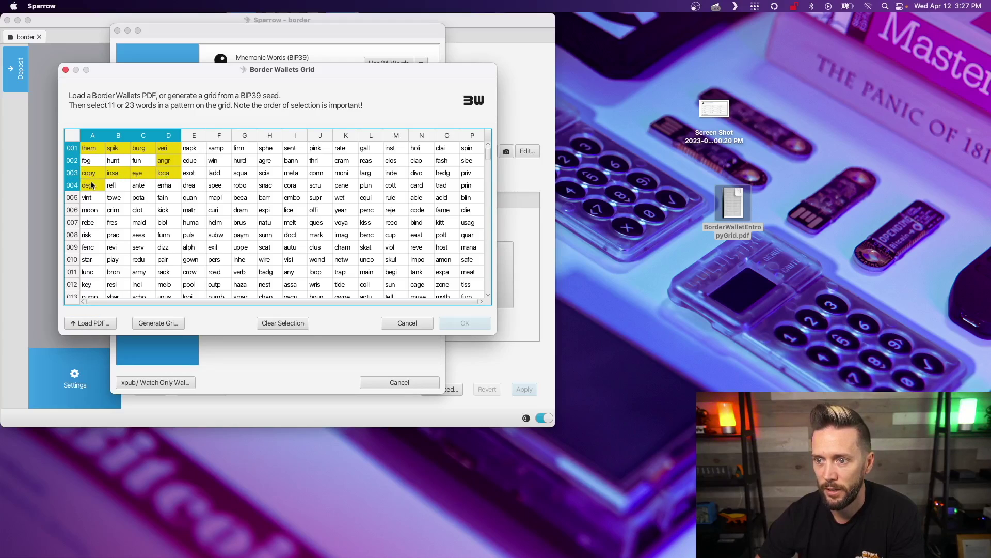
click(91, 198)
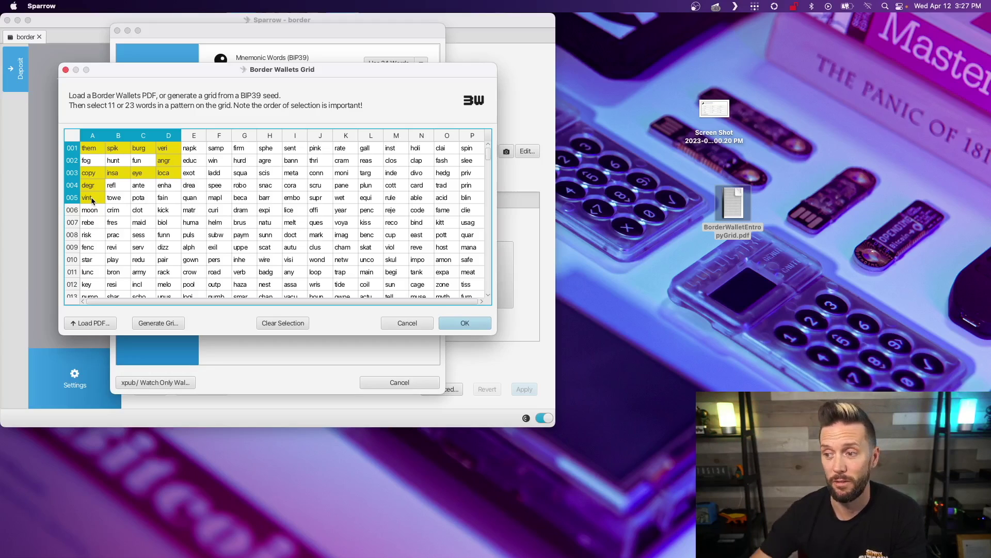
click(457, 320)
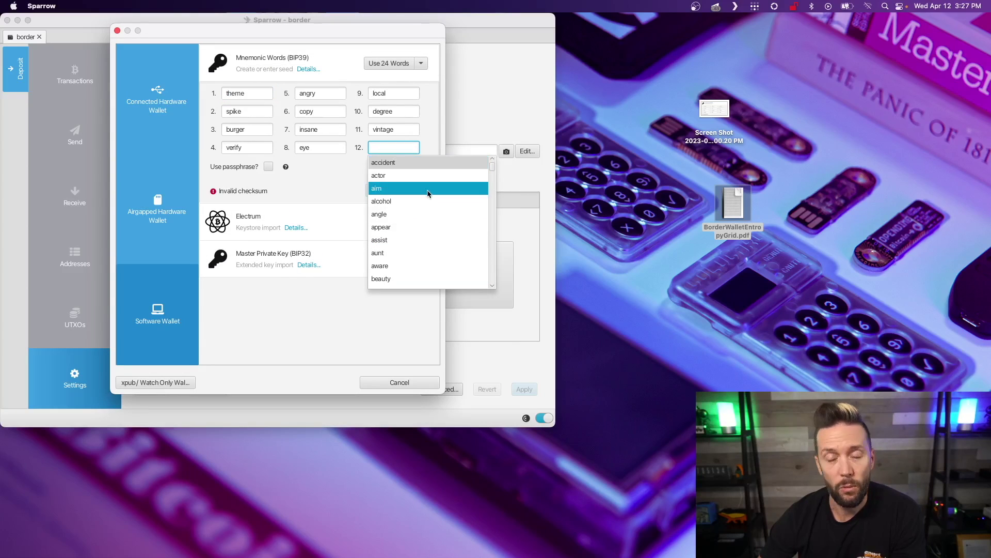
Step: Complete the twelfth seed word from the suggestions, then create and import the keystore
scroll(427, 193, down, 10)
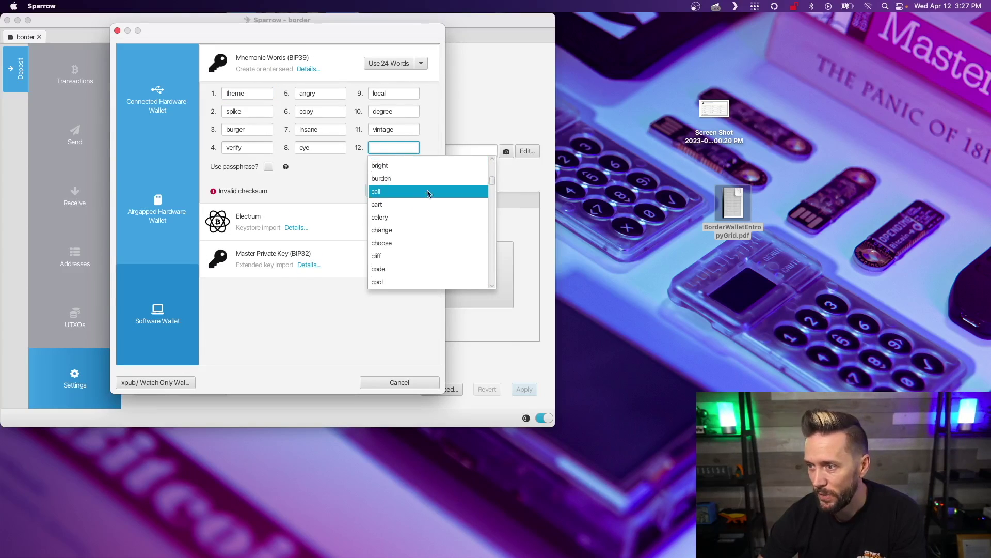
scroll(428, 193, down, 5)
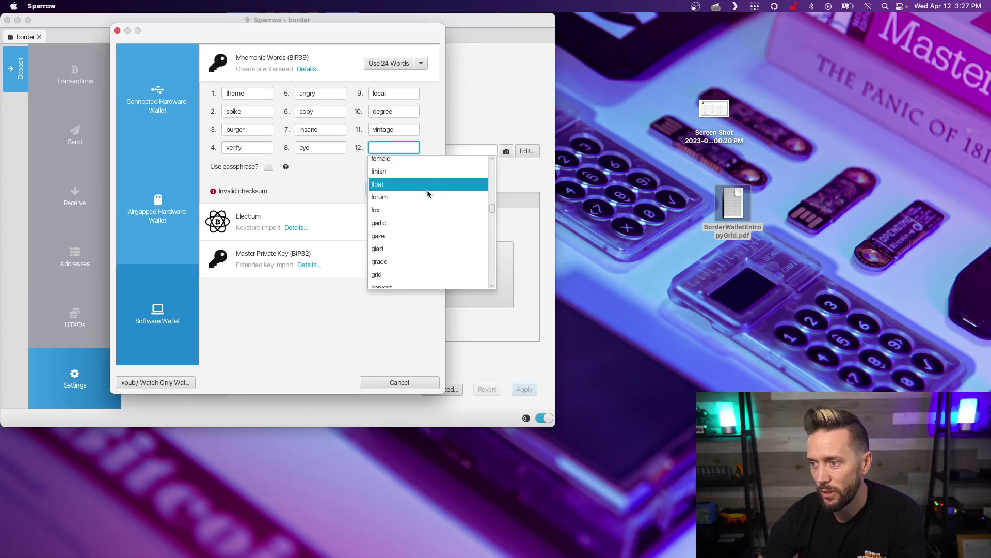
click(388, 220)
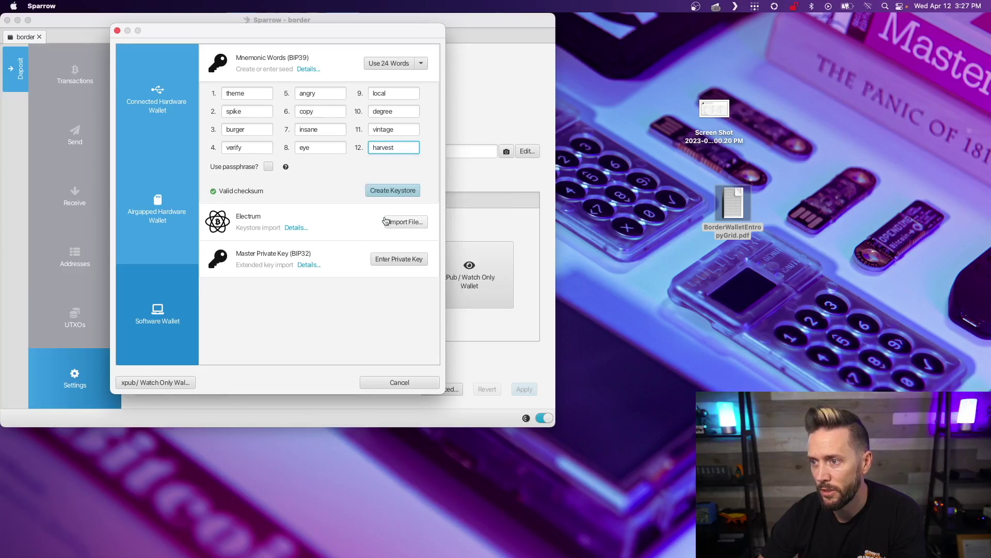
click(379, 190)
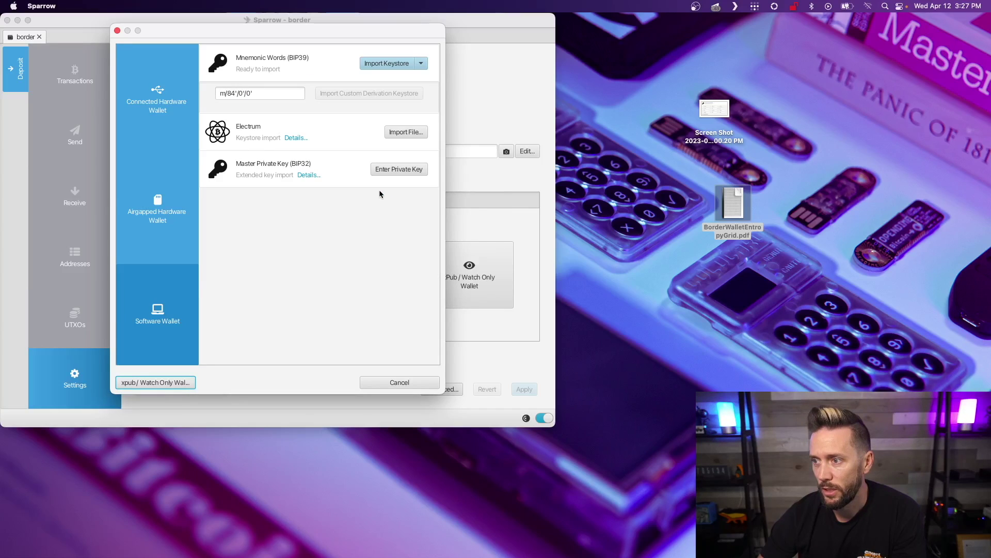
click(379, 65)
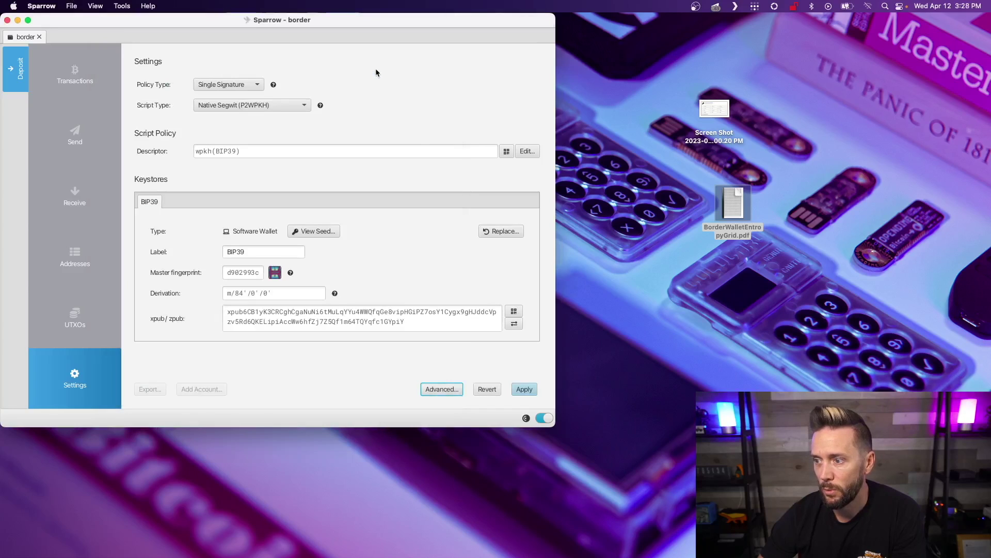
Step: Save the wallet with no password, view its 66,764-sat transactions, and open BorderWalletEntropyGrid.pdf
click(524, 389)
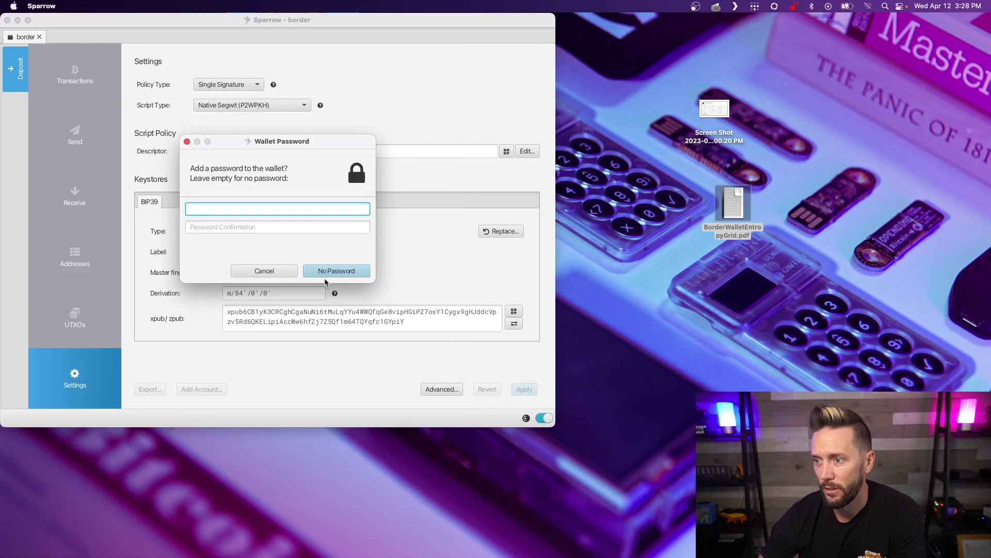
click(319, 274)
click(78, 70)
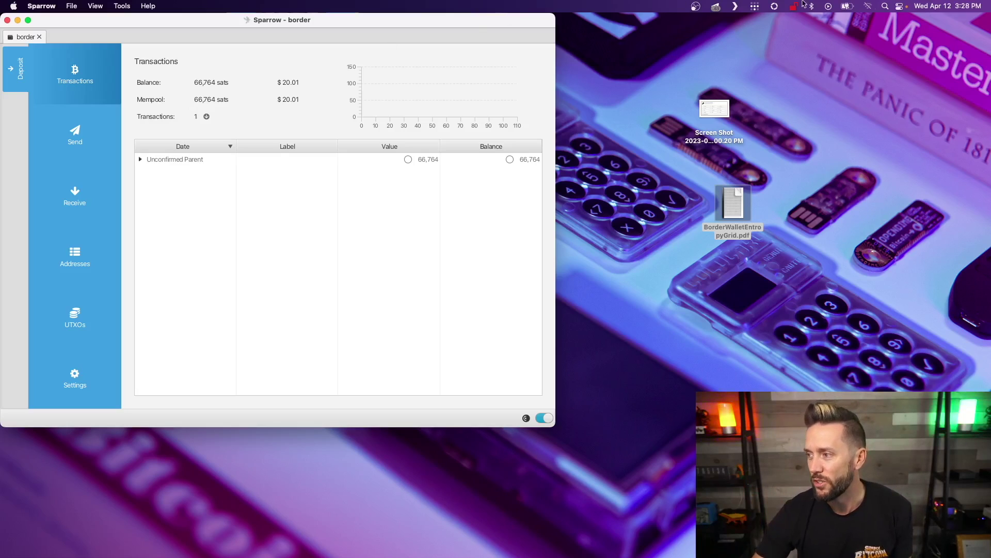
double_click(733, 204)
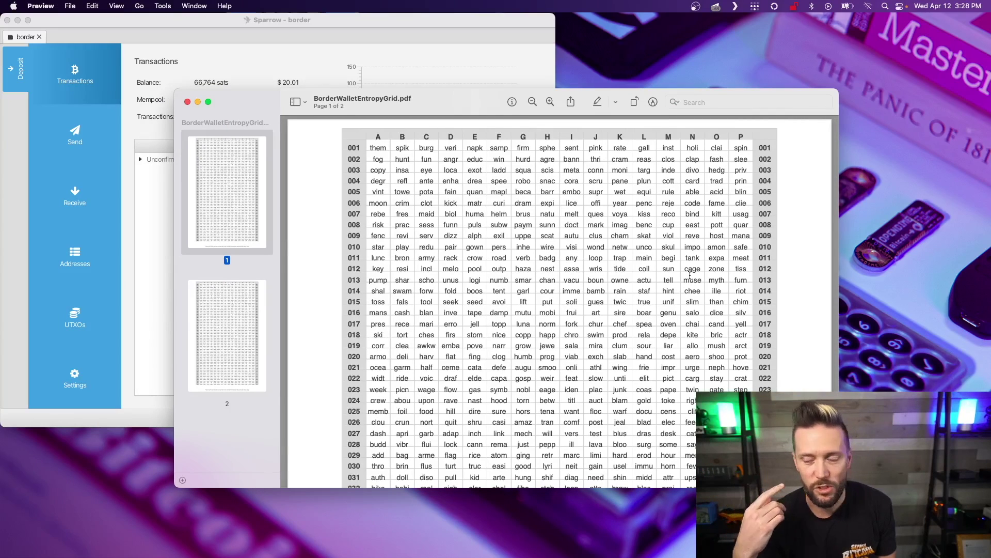
scroll(520, 326, down, 15)
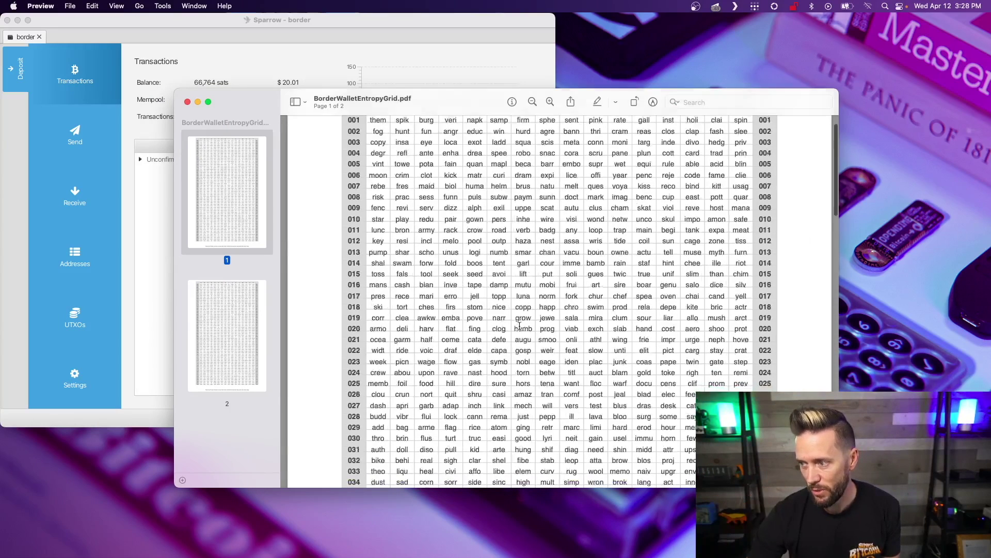
scroll(520, 325, down, 20)
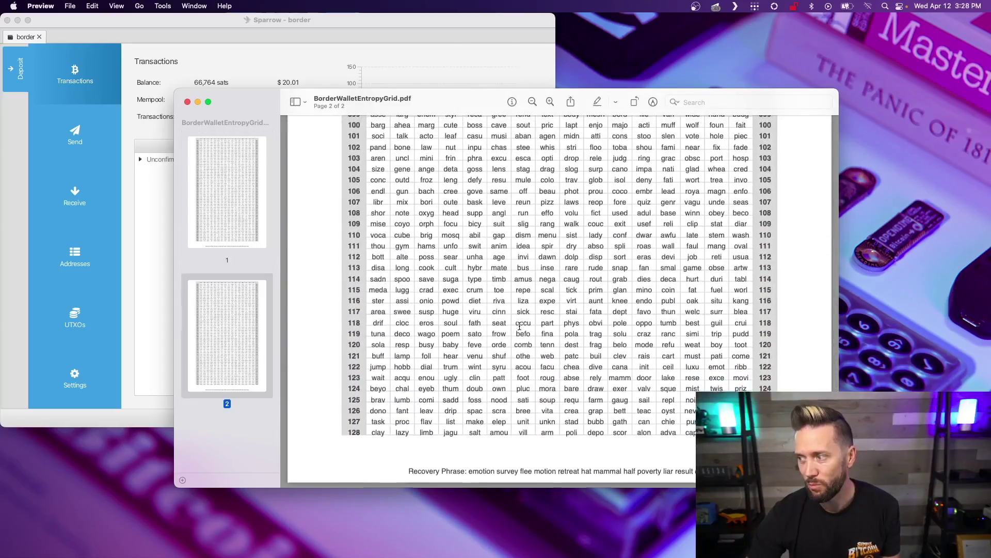
scroll(520, 326, up, 10)
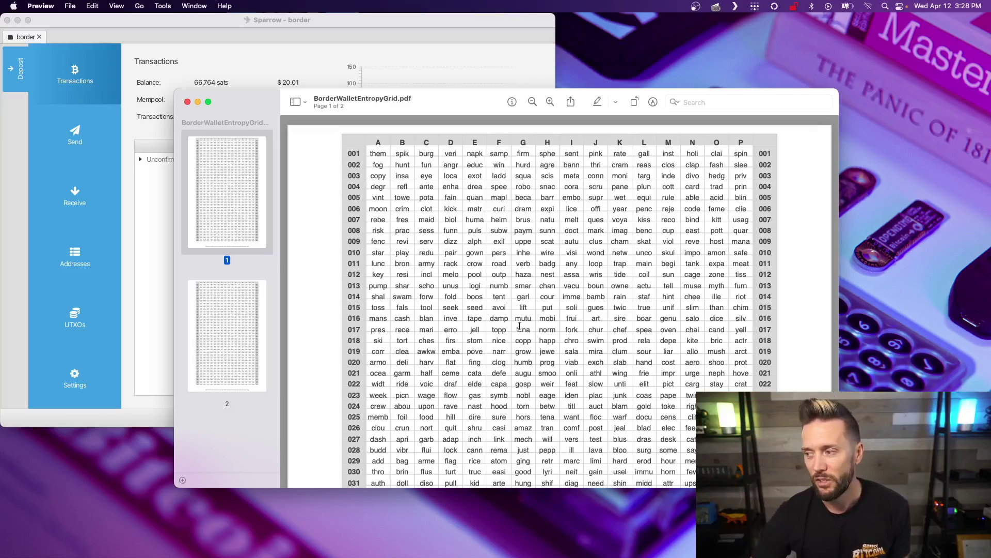
scroll(604, 333, down, 20)
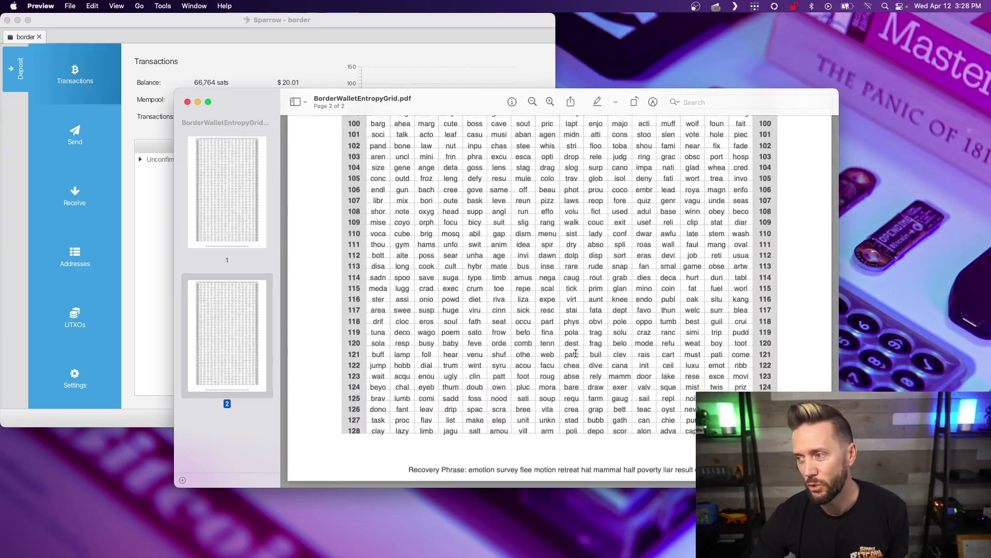
scroll(576, 353, up, 20)
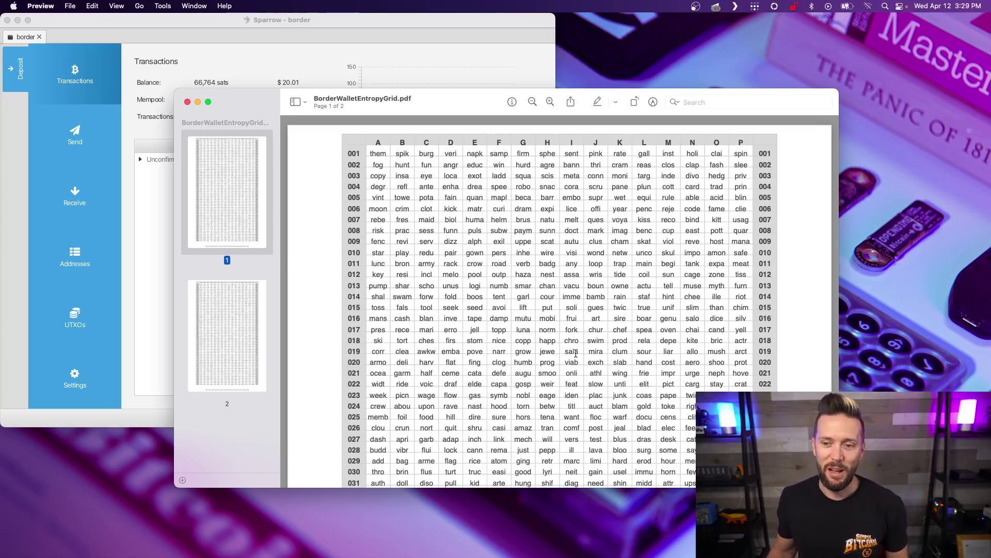
drag(407, 113, 491, 79)
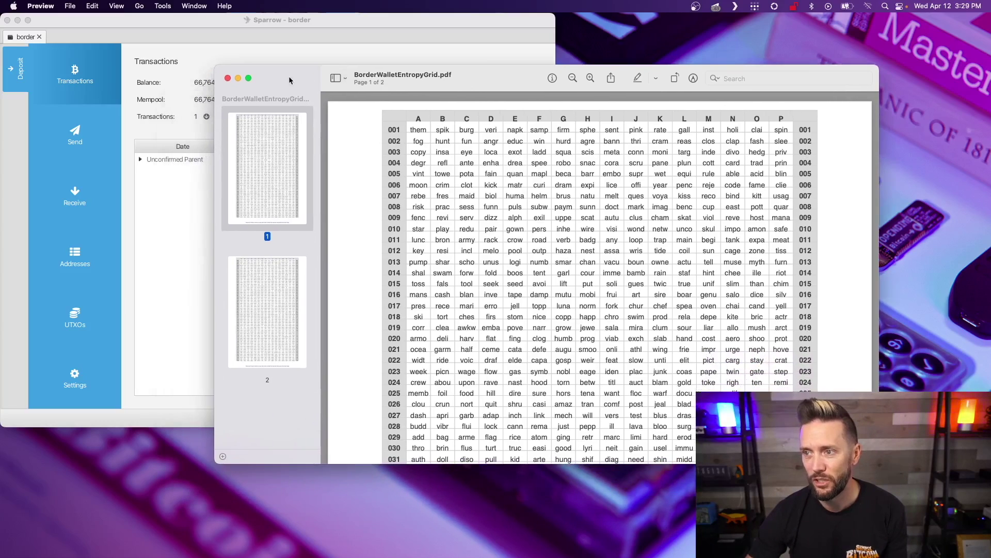
Step: Close the grid PDF and select the screenshot file on the desktop
click(227, 78)
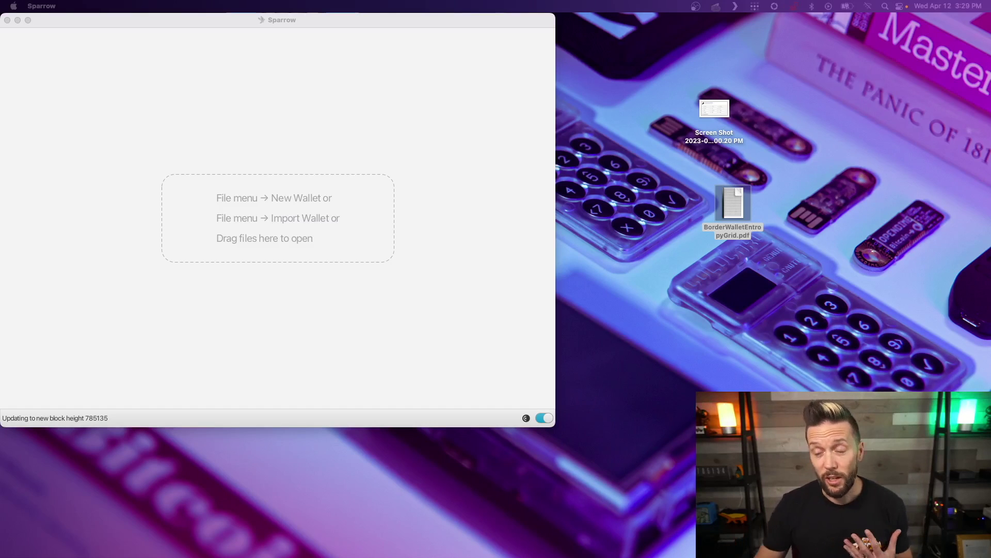
click(725, 113)
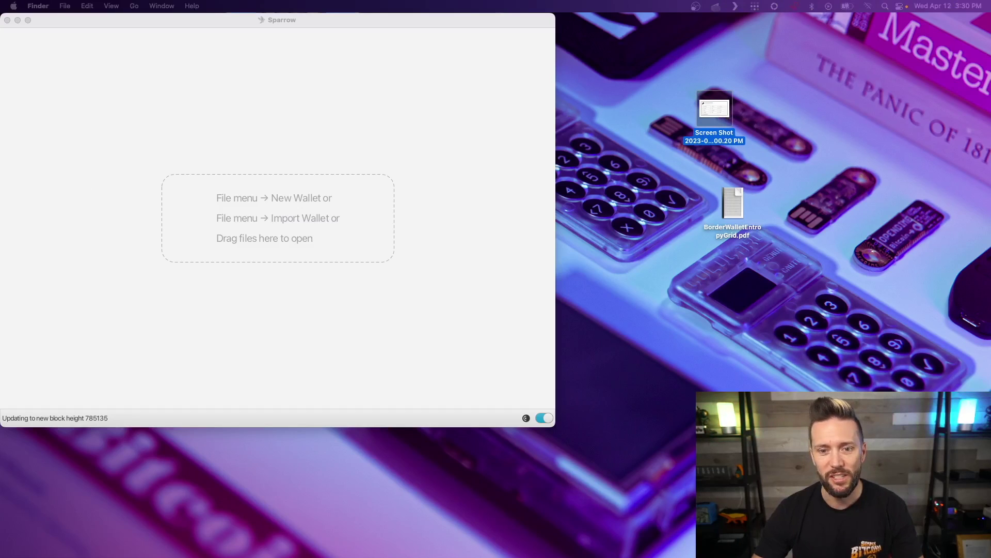
Step: Quick Look the seed-words screenshot, then open it in Preview beside Sparrow
key(space)
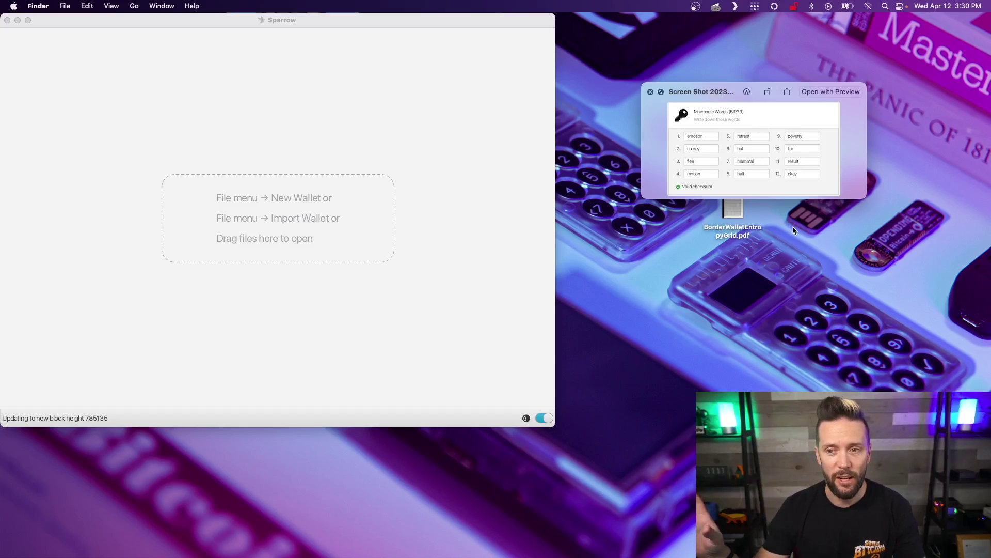
key(space)
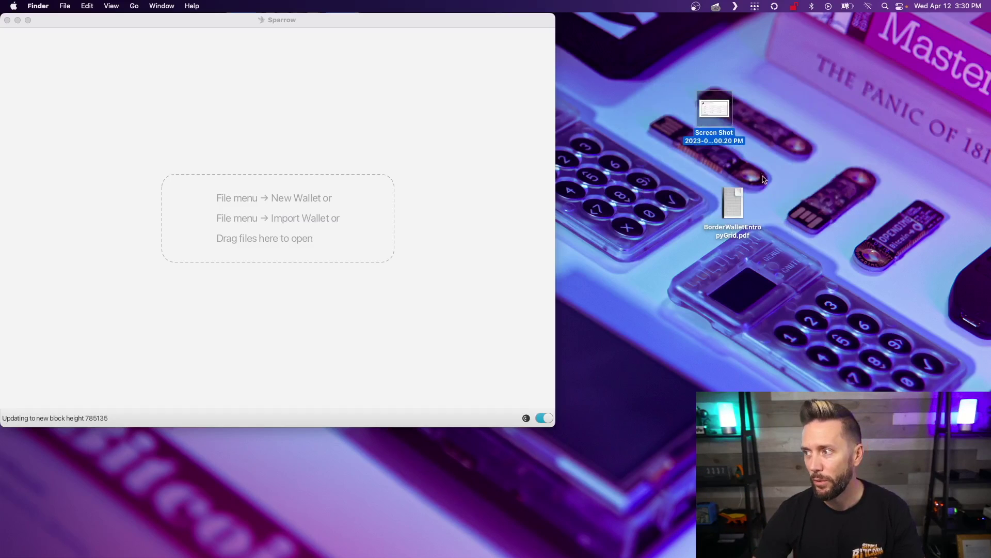
double_click(713, 102)
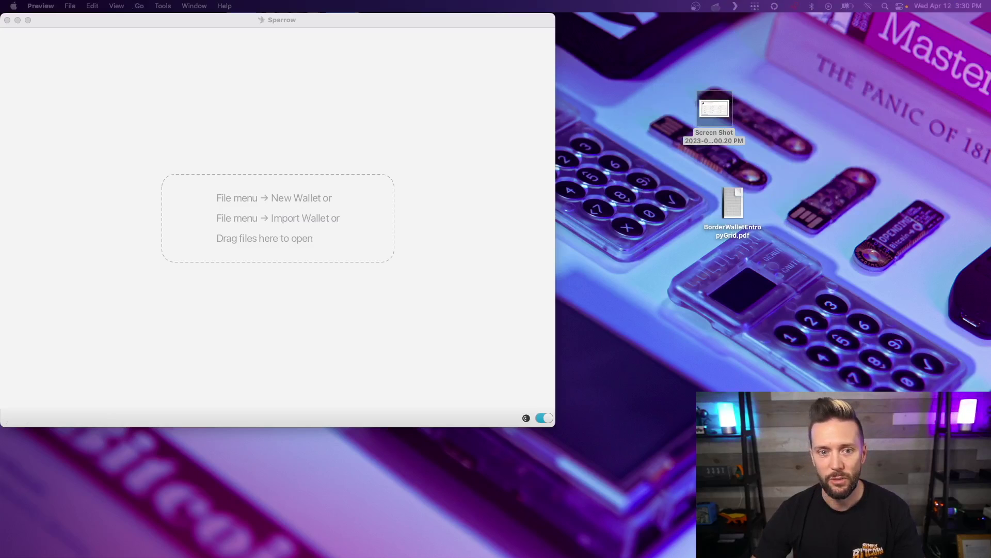
drag(627, 63, 668, 55)
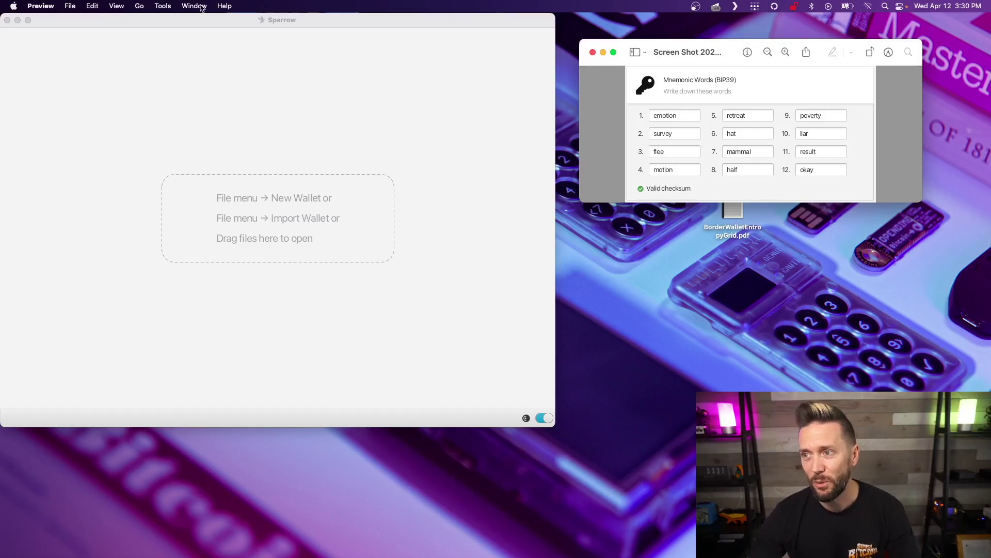
Step: Start importing an existing wallet from Sparrow's File menu
click(168, 17)
click(72, 6)
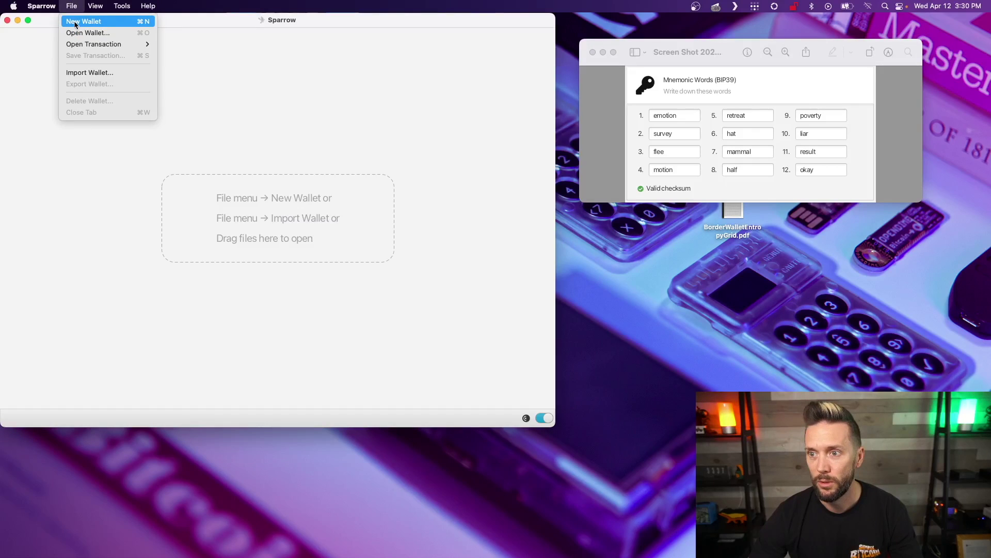
click(80, 74)
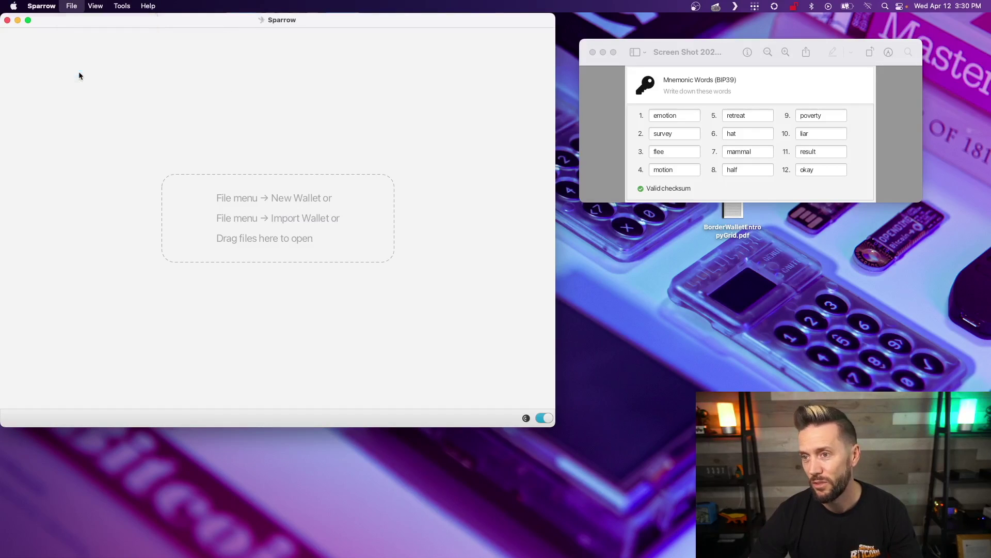
Step: Enter the twelve recovery words from the screenshot as a 12-word seed and run Discover Wallet
click(375, 86)
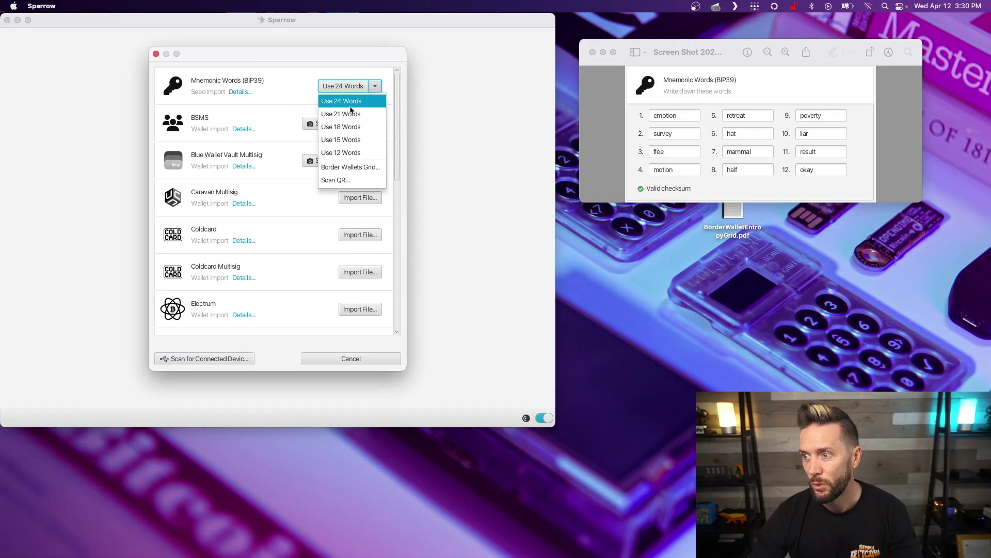
click(340, 151)
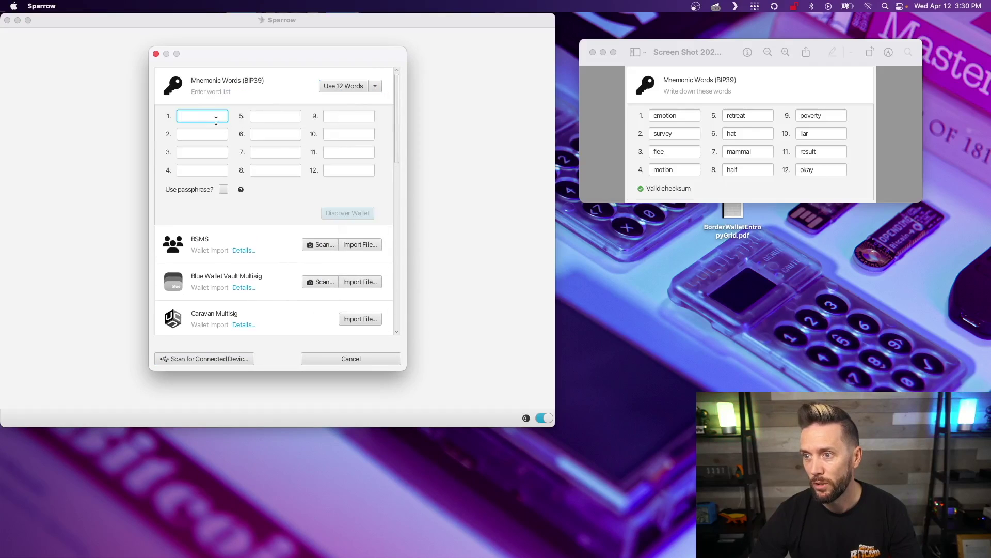
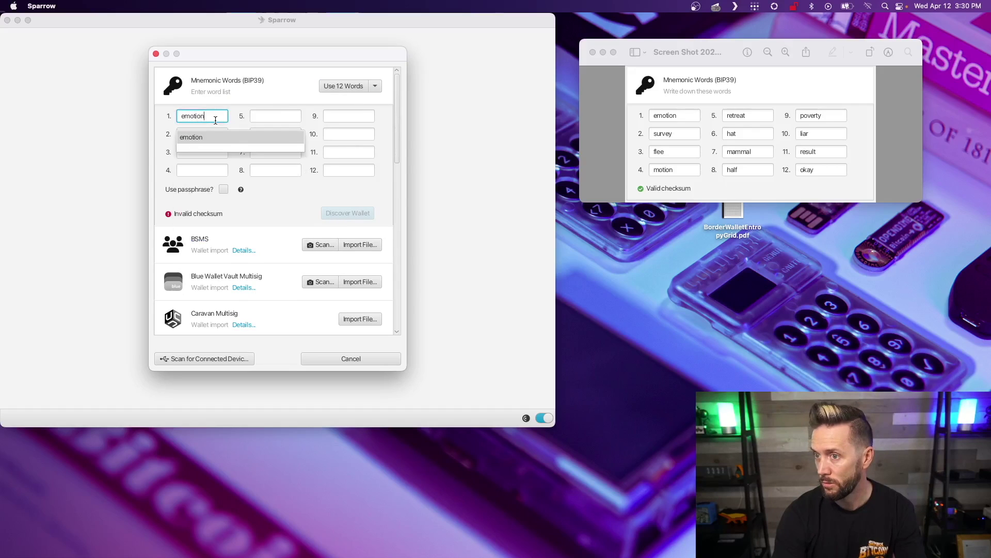
key(Tab)
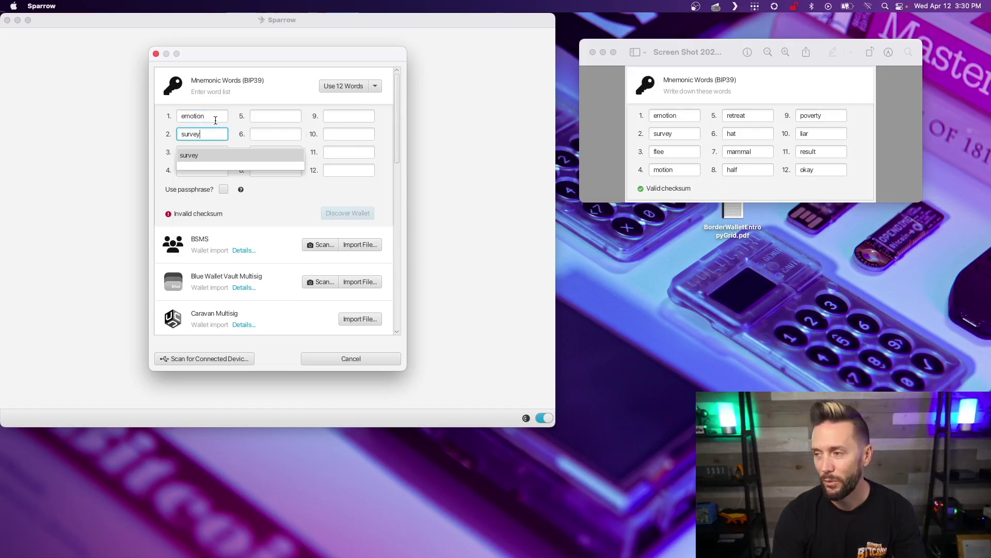
key(Tab)
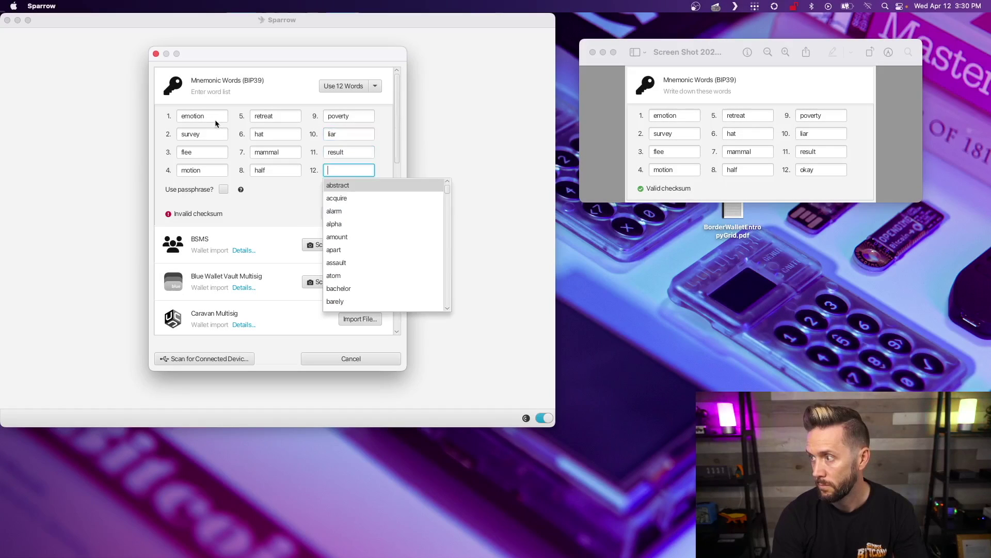
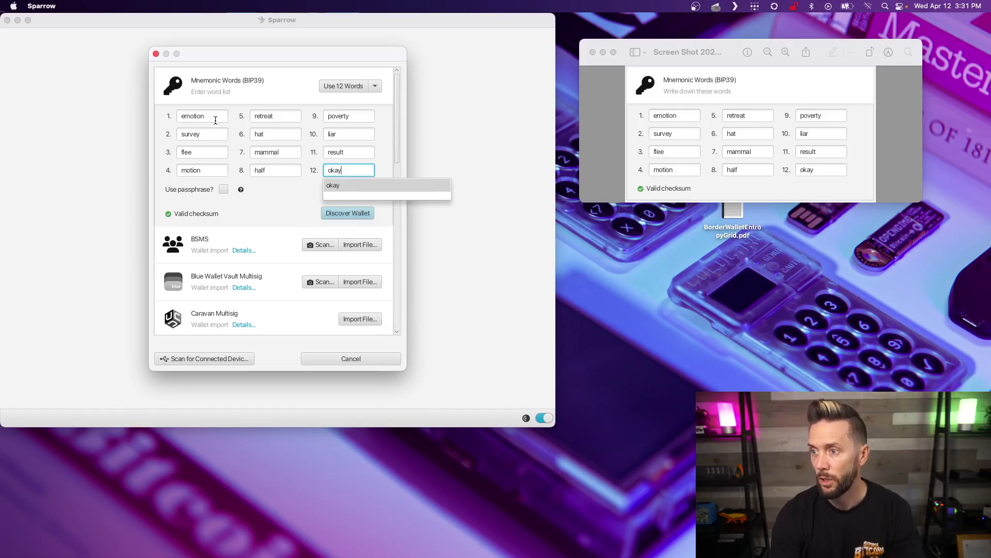
click(259, 195)
click(336, 215)
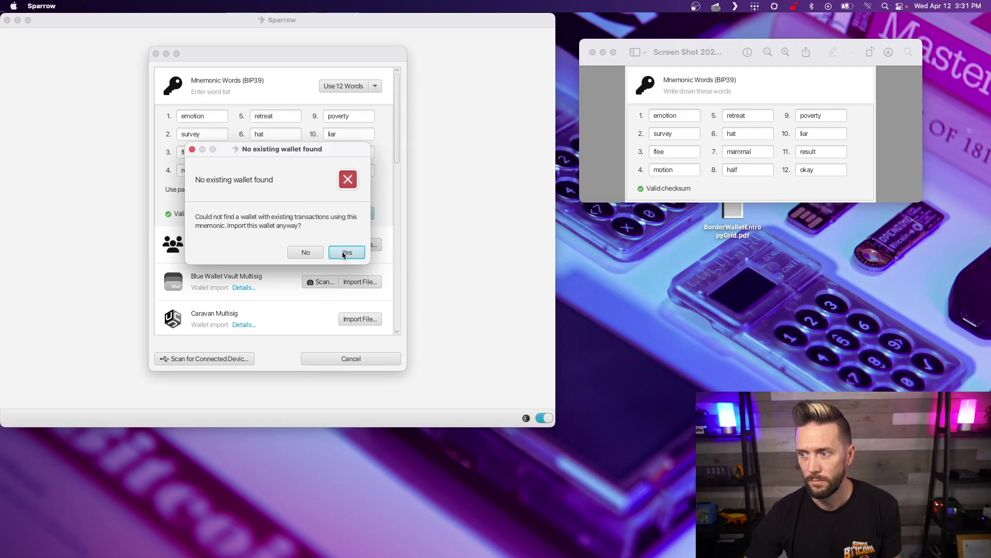
Step: Import the seed as a Native Segwit wallet named 'found wallet' with no password
click(341, 255)
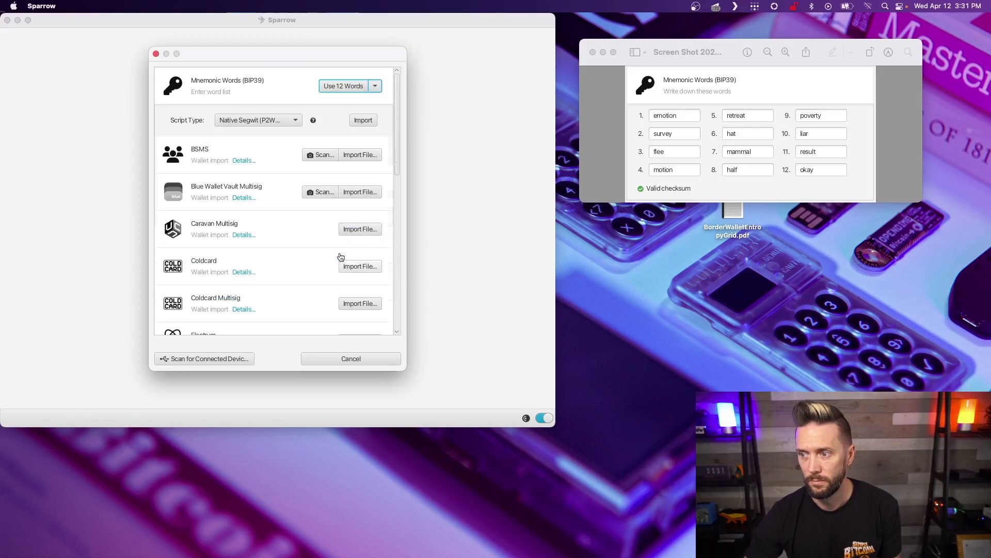
click(369, 121)
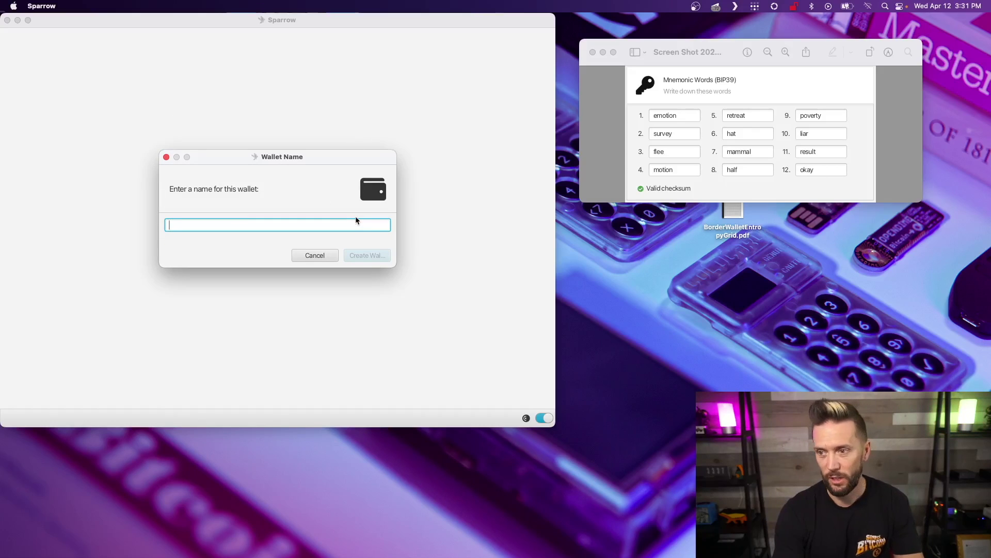
text(bor)
key(BackSpace)
key(BackSpace)
key(BackSpace)
text(found wallet)
click(365, 255)
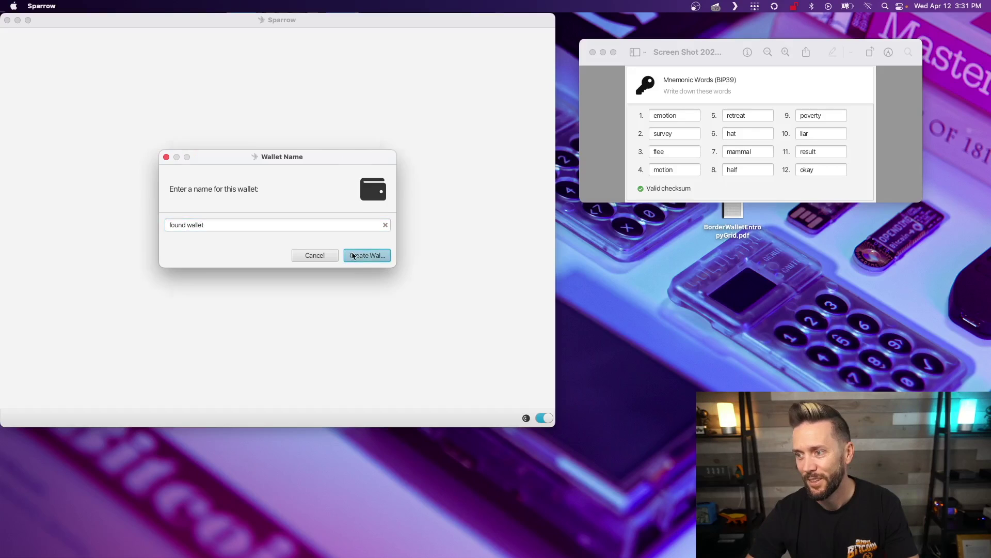
click(342, 269)
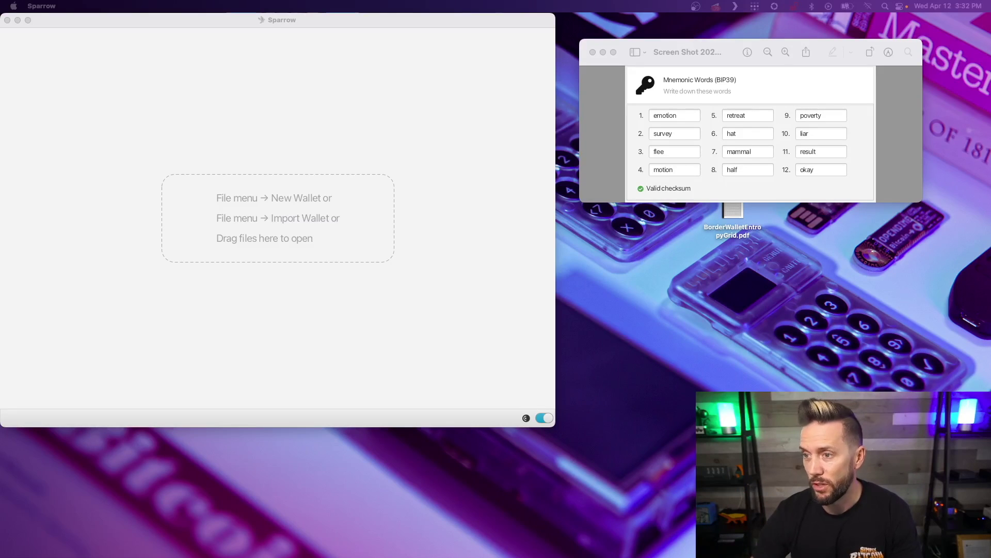
Step: Create a new wallet 'border recovery' with a software keystore using Border Wallets Grid seed entry
click(207, 60)
click(71, 5)
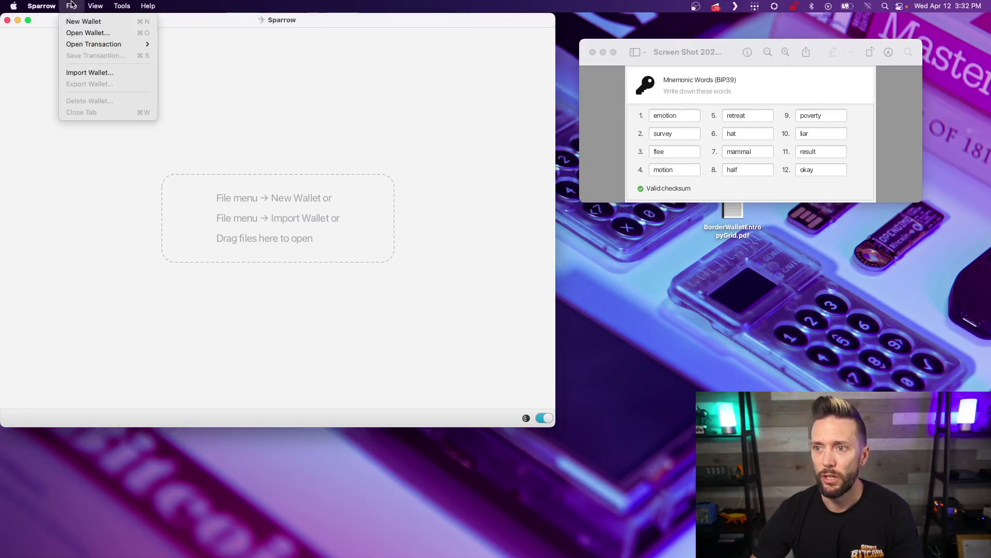
click(74, 22)
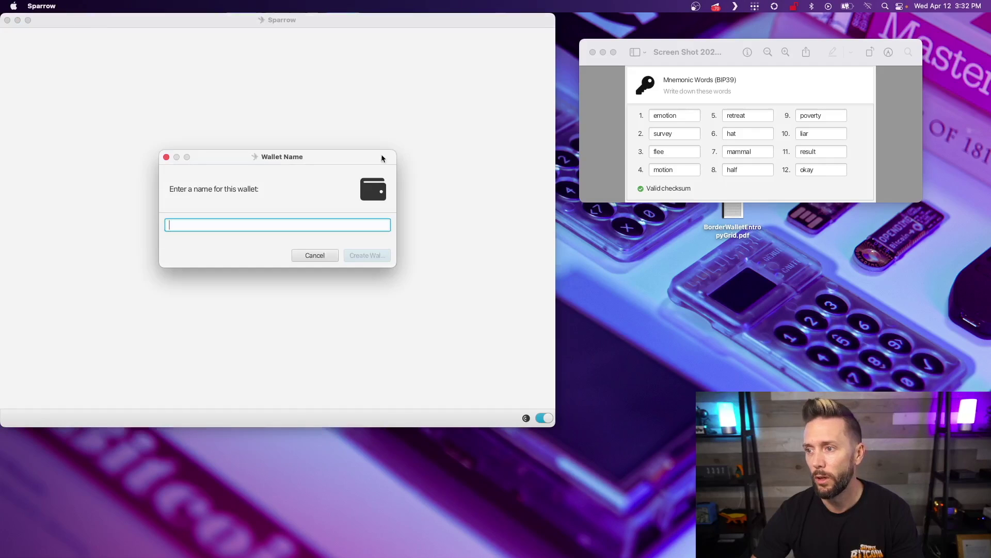
text(borde)
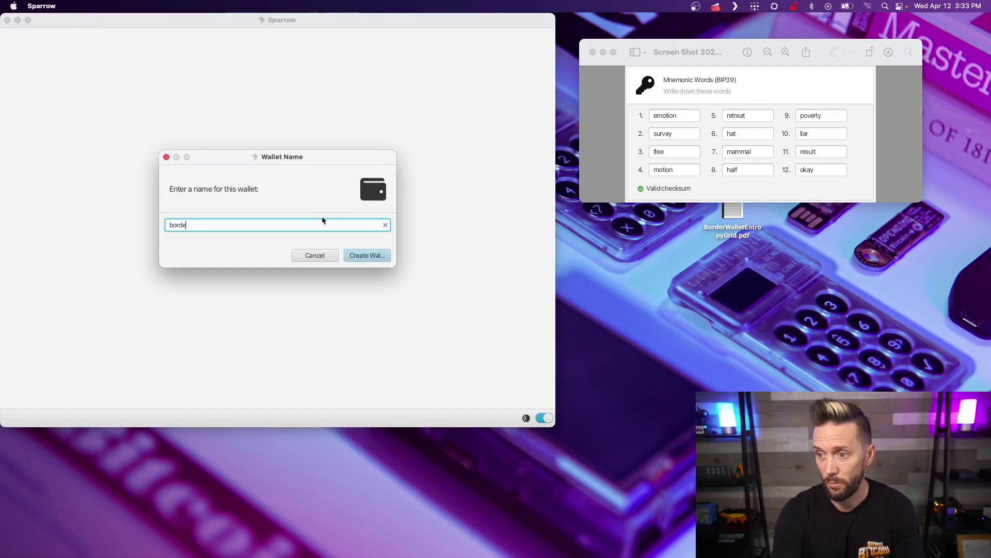
text(r recovery)
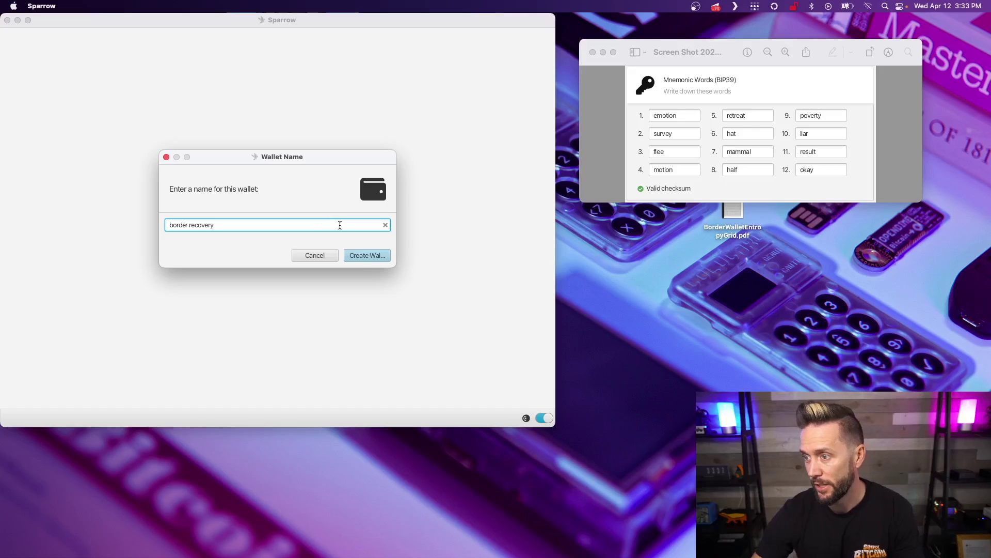
click(380, 264)
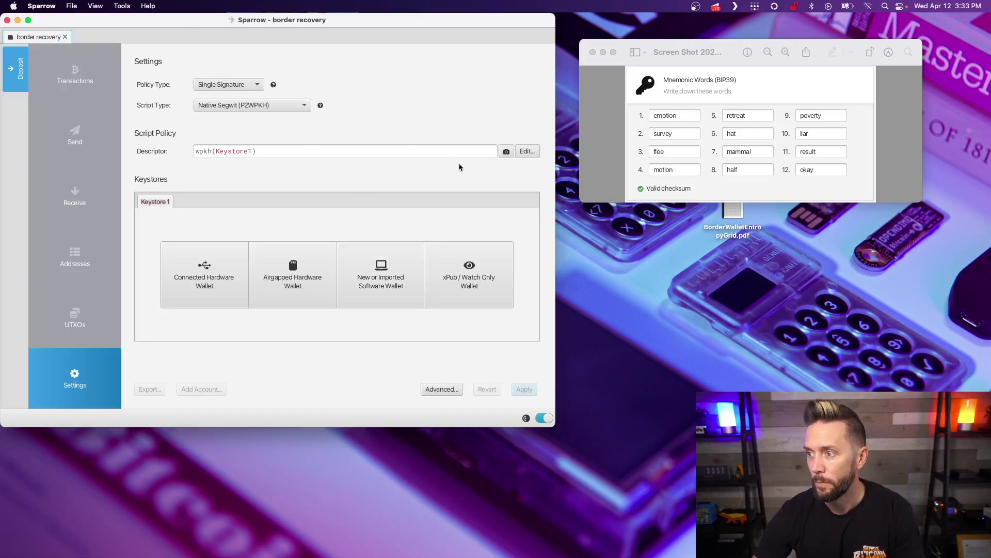
click(384, 282)
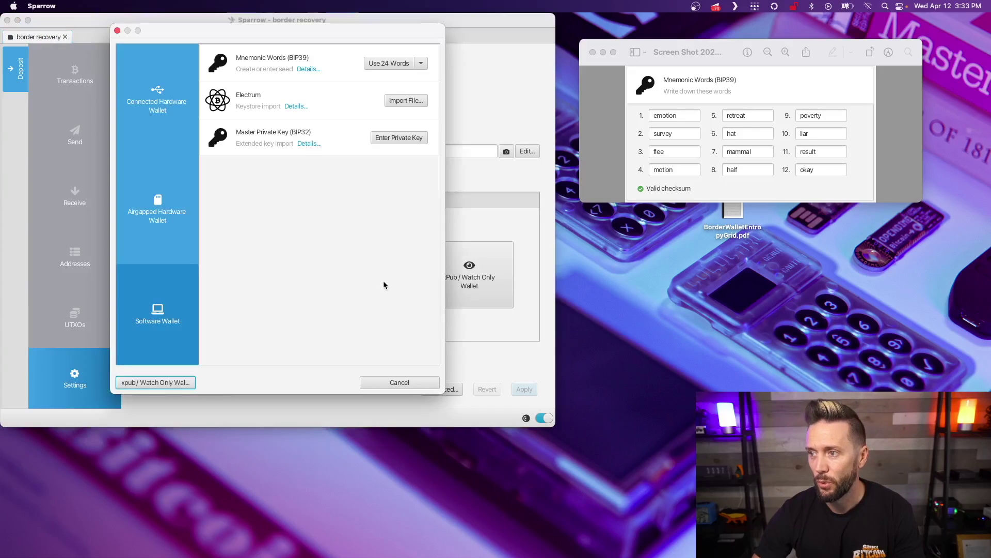
click(421, 65)
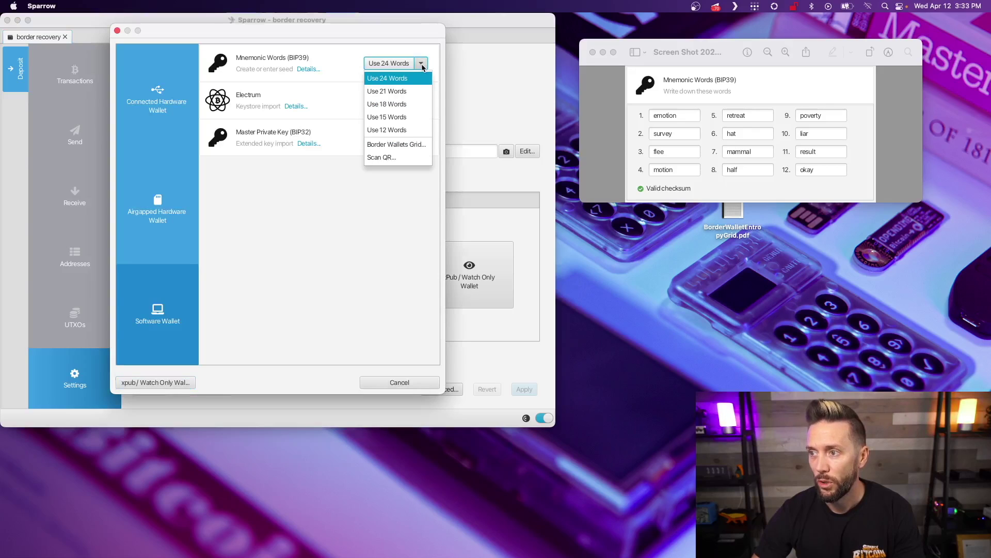
click(390, 149)
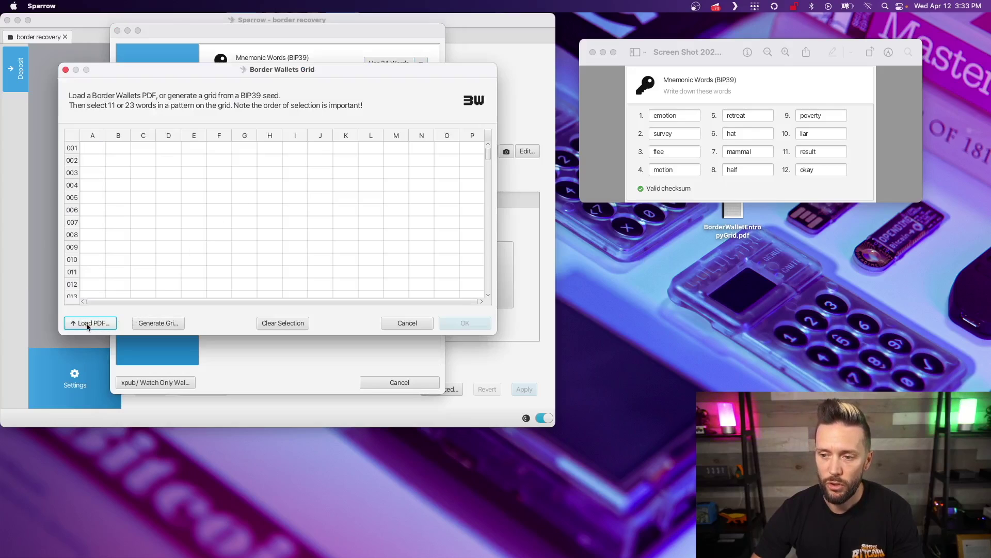
Step: Generate the grid by entering the existing 12-word seed and confirming it
click(153, 325)
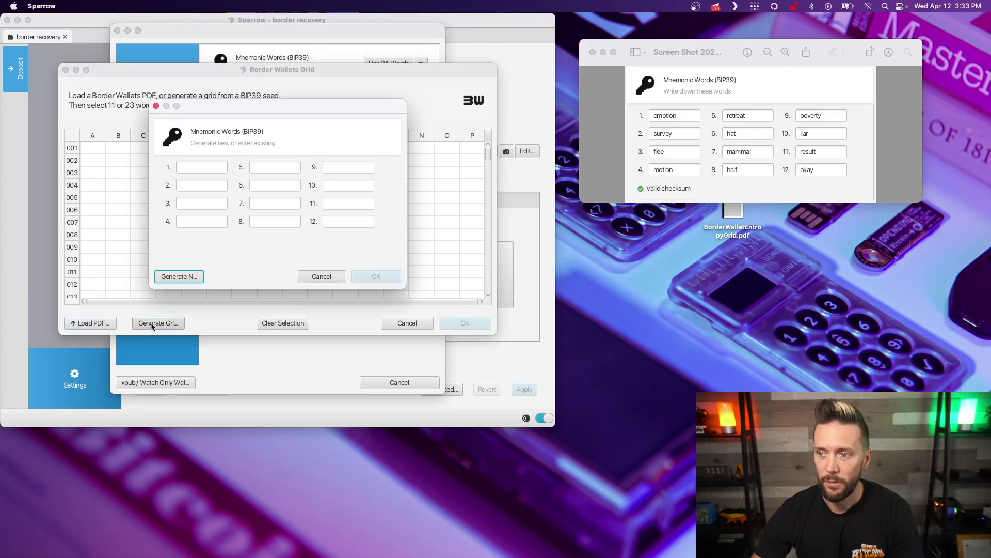
click(193, 167)
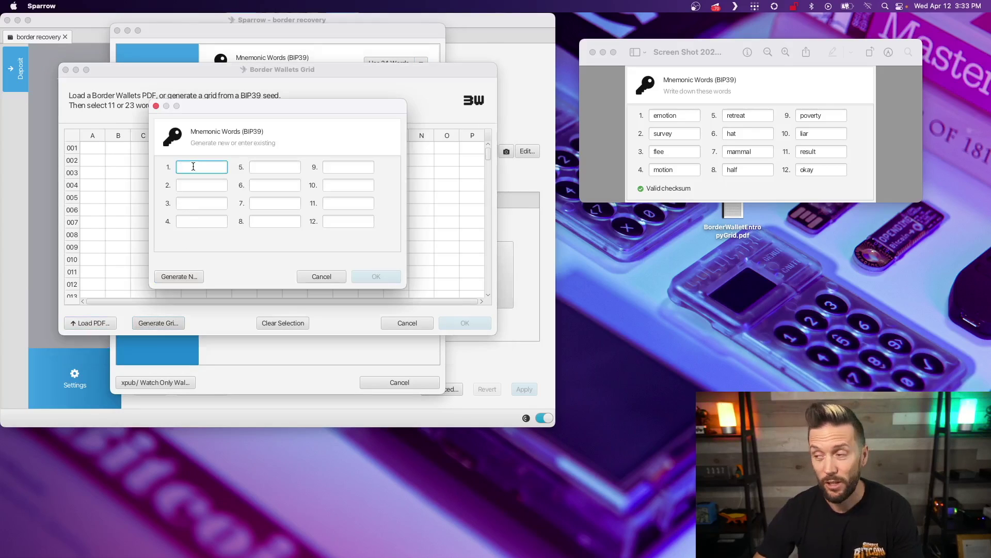
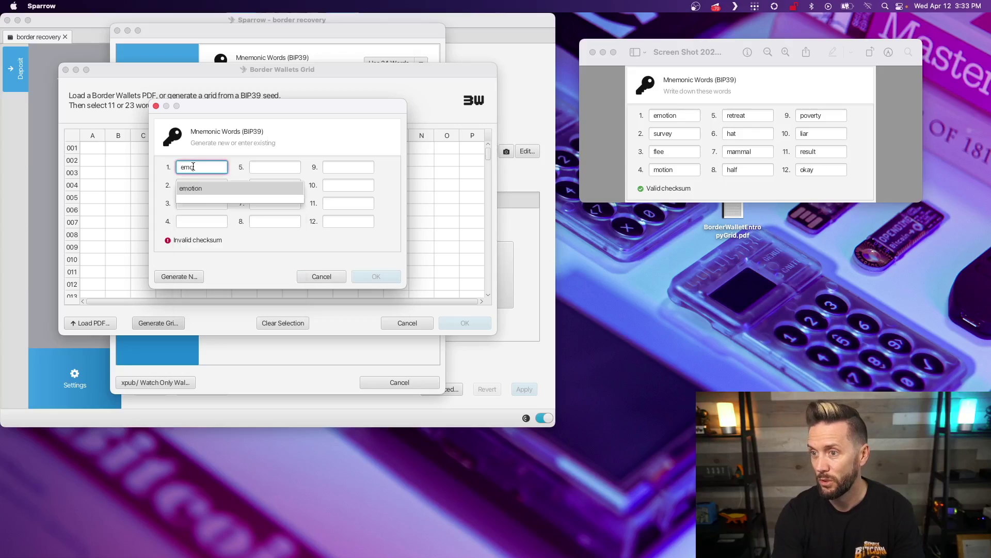
key(Tab)
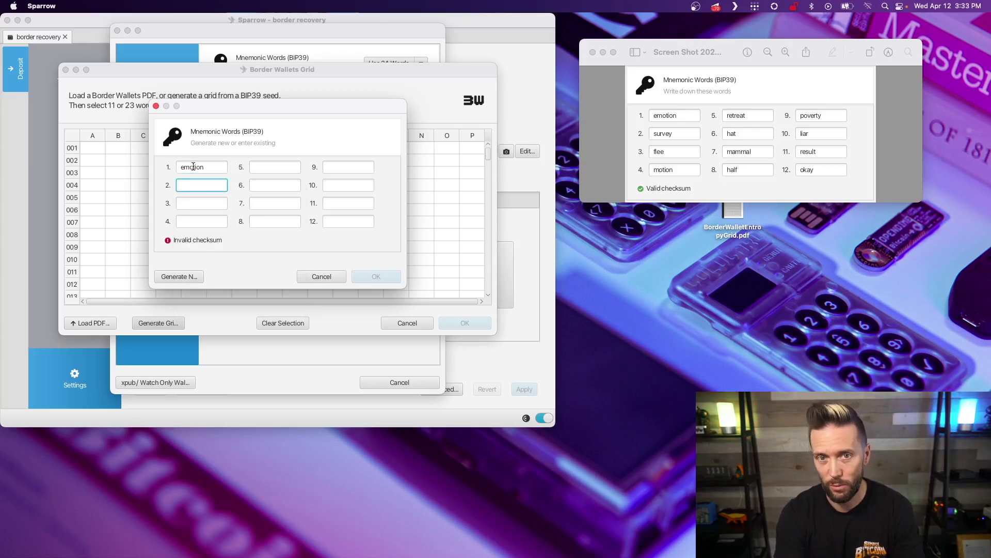
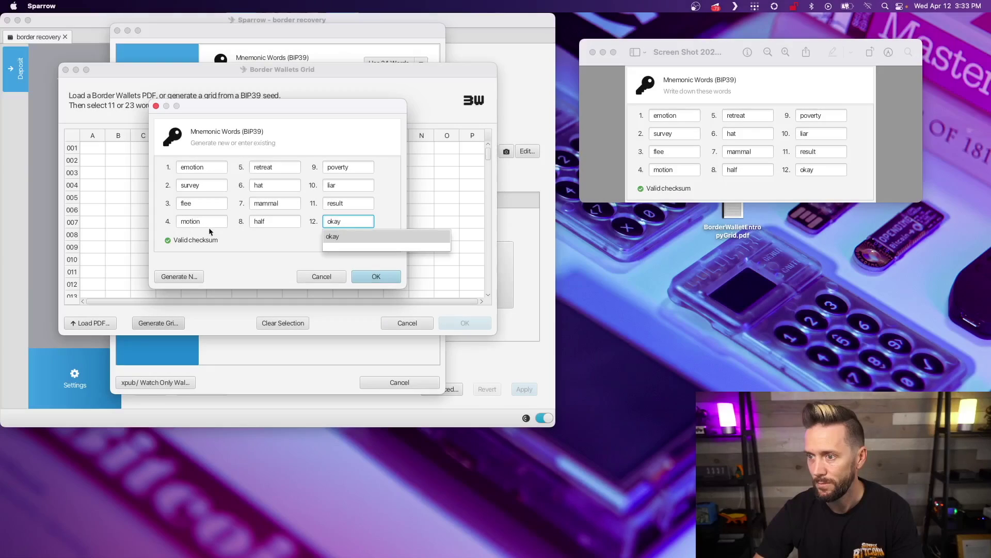
click(232, 243)
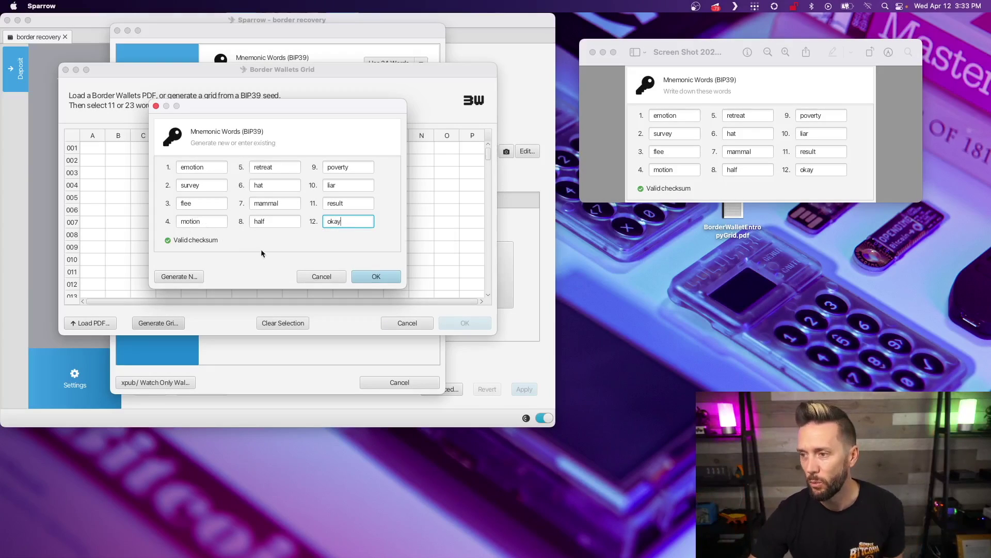
click(376, 276)
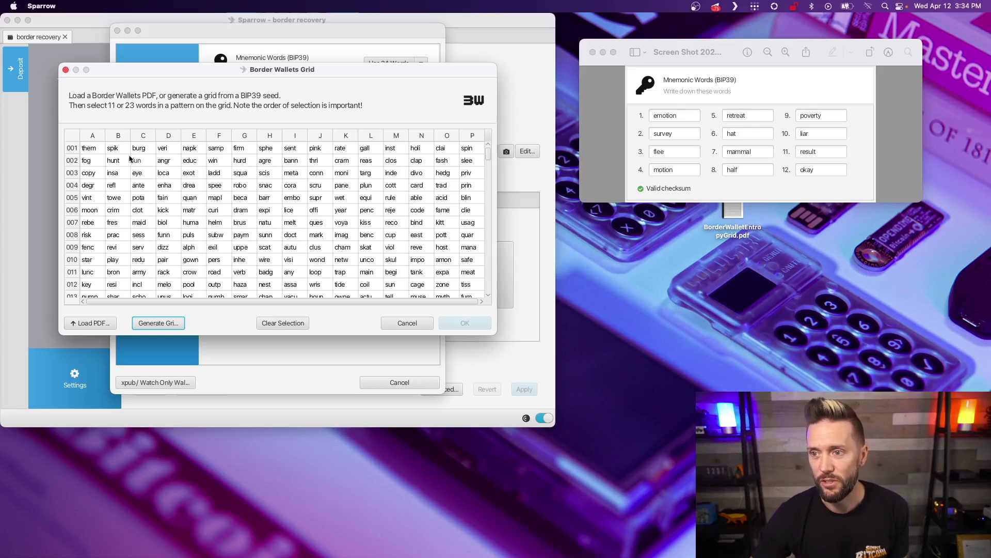
Step: Select the 11-word grid pattern A001–D001, D002–D003, C003–A003, then A004–A005
click(87, 150)
click(112, 149)
click(139, 149)
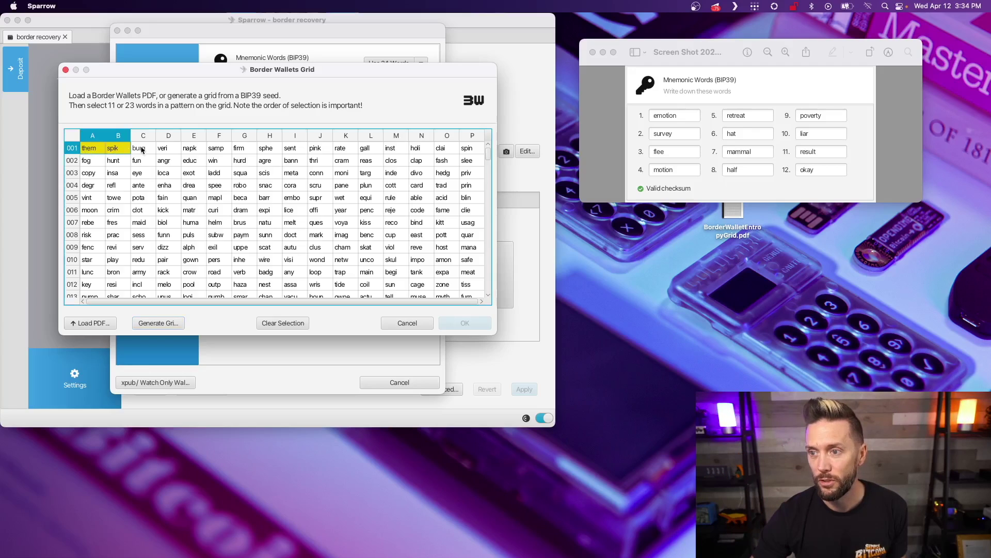
click(164, 147)
click(164, 161)
click(164, 174)
click(138, 174)
click(114, 176)
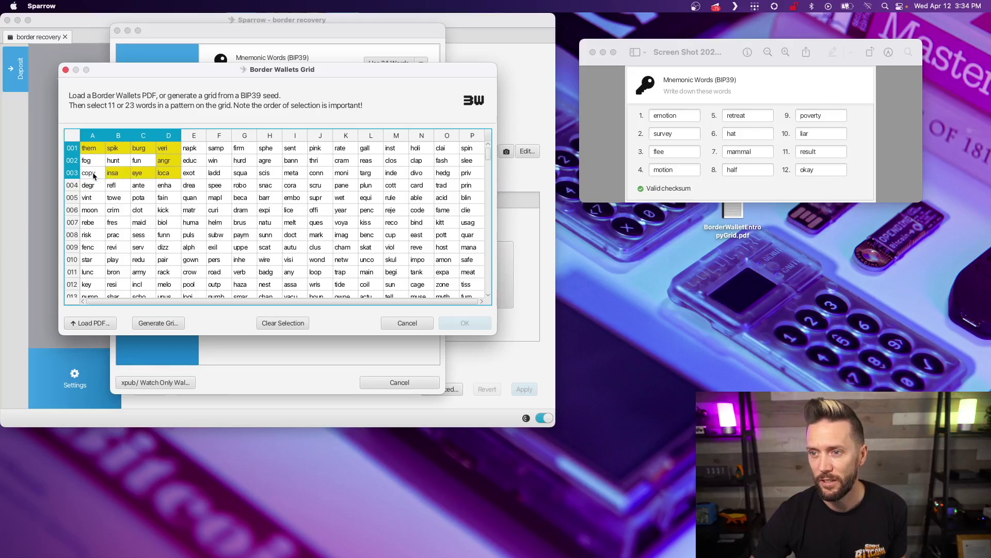
click(88, 174)
click(89, 186)
click(90, 200)
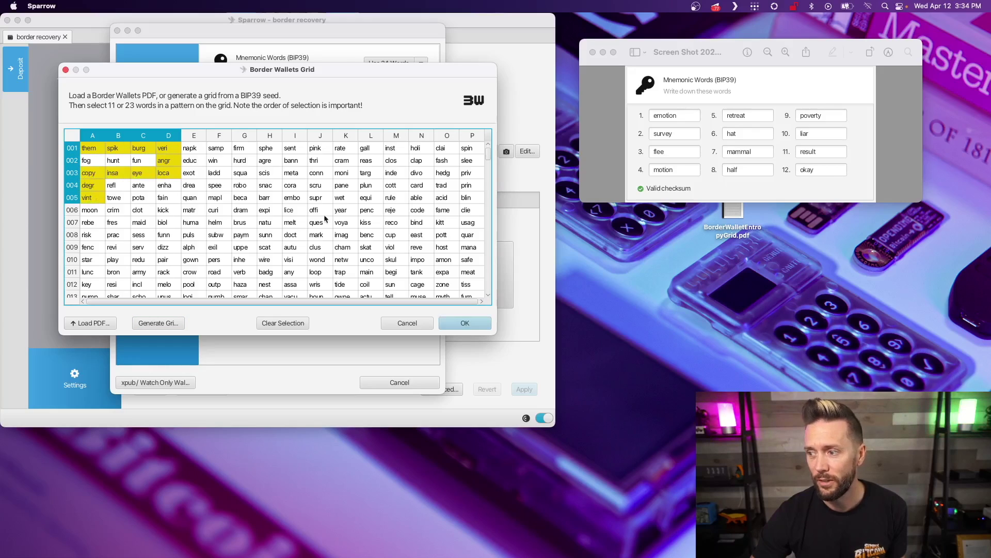
click(449, 320)
scroll(407, 202, down, 10)
scroll(407, 201, down, 4)
click(393, 187)
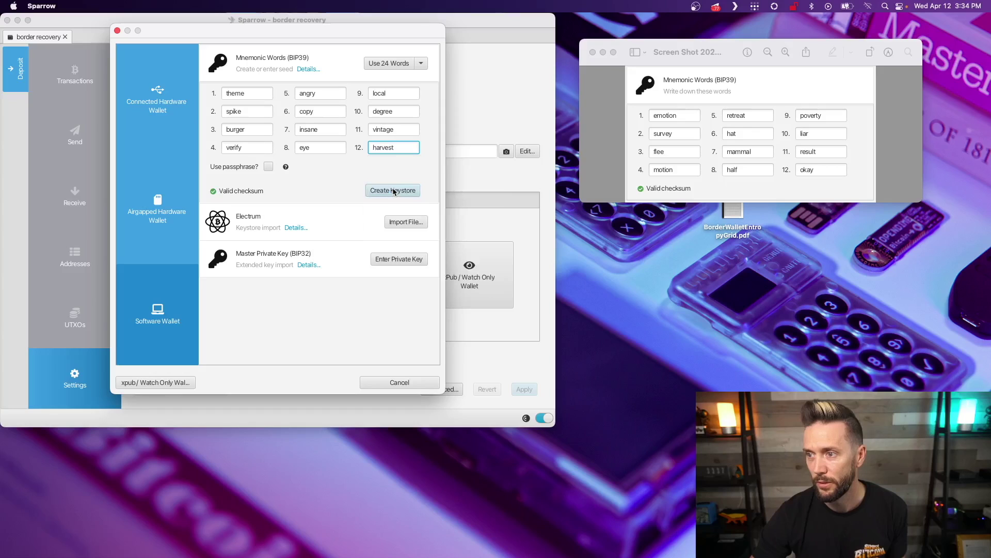
Step: Create and import the keystore into the border recovery wallet, apply it, and skip the password
click(382, 191)
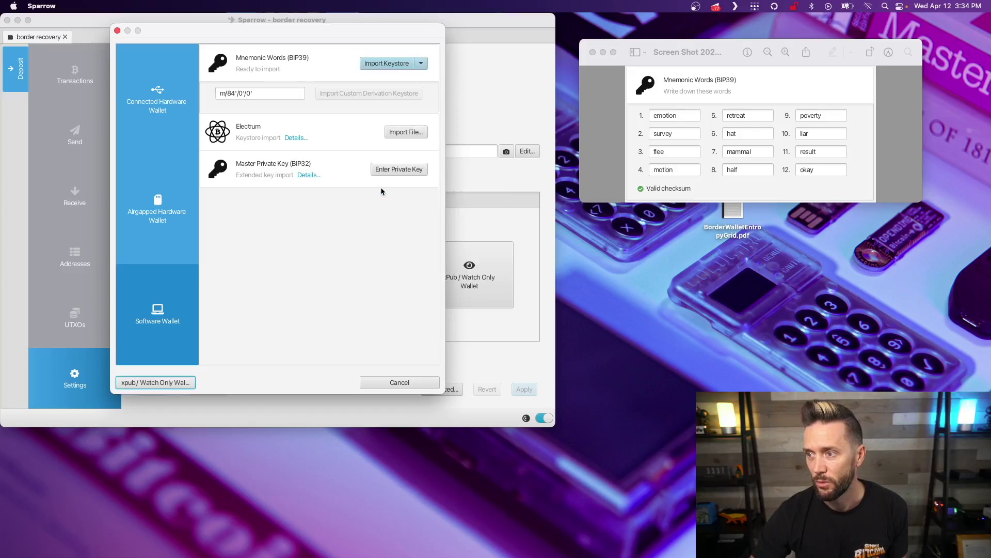
click(388, 64)
click(523, 392)
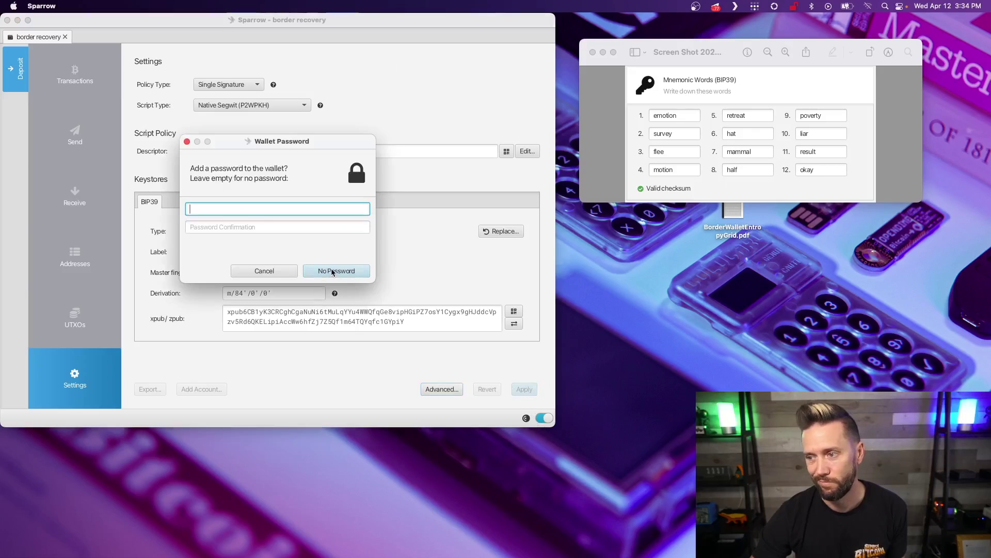
click(335, 271)
Step: Show the wallet's Transactions page with the 66,764-sat balance, then check the seed screenshot window
click(92, 85)
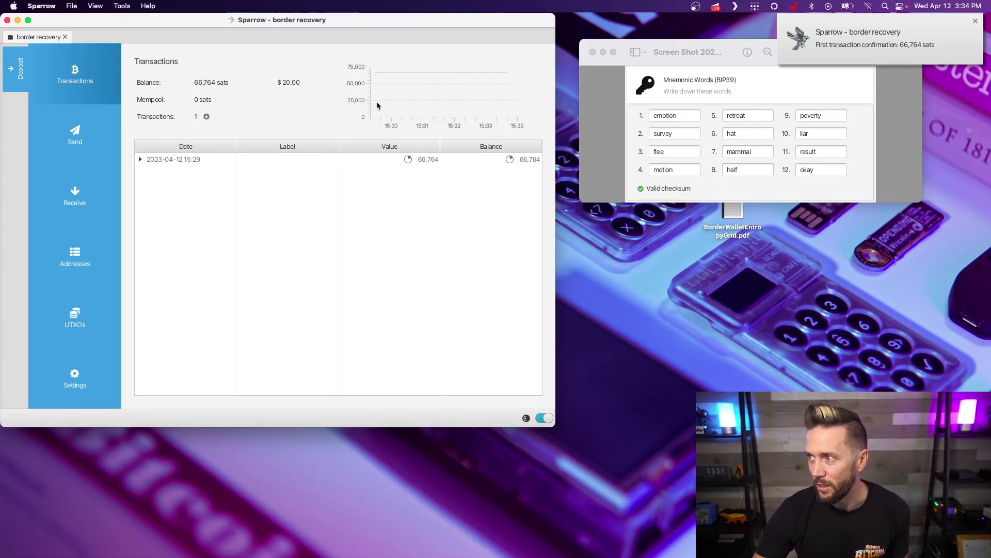
click(689, 58)
click(689, 58)
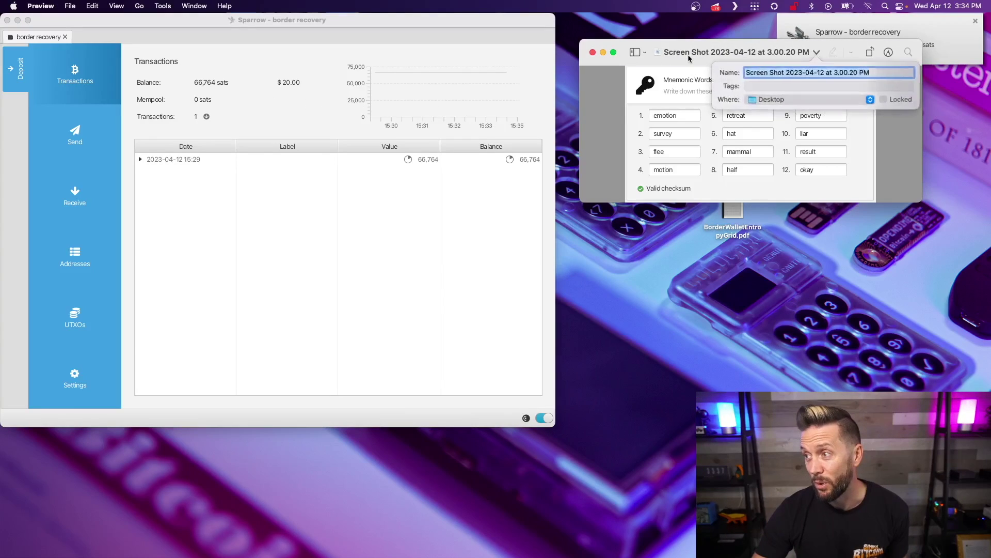
click(672, 77)
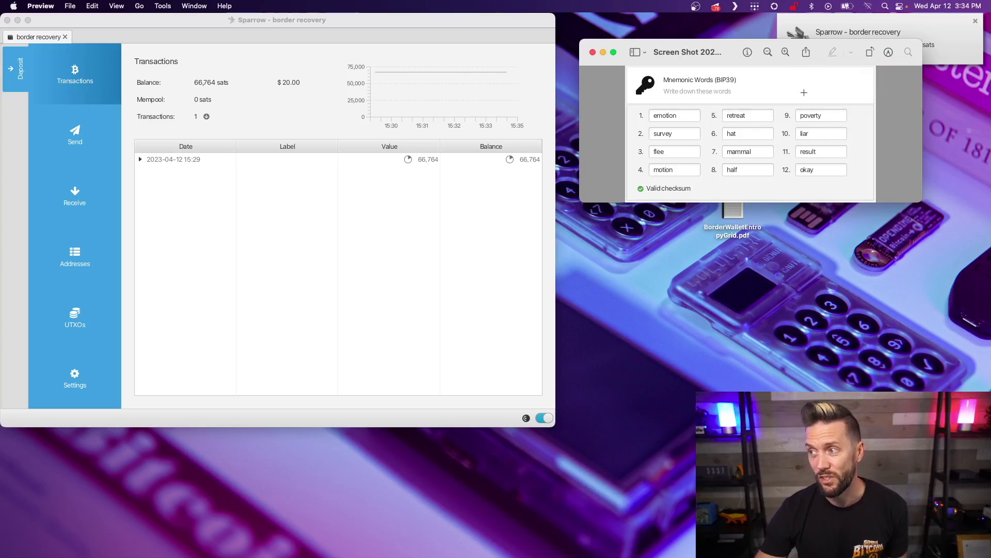